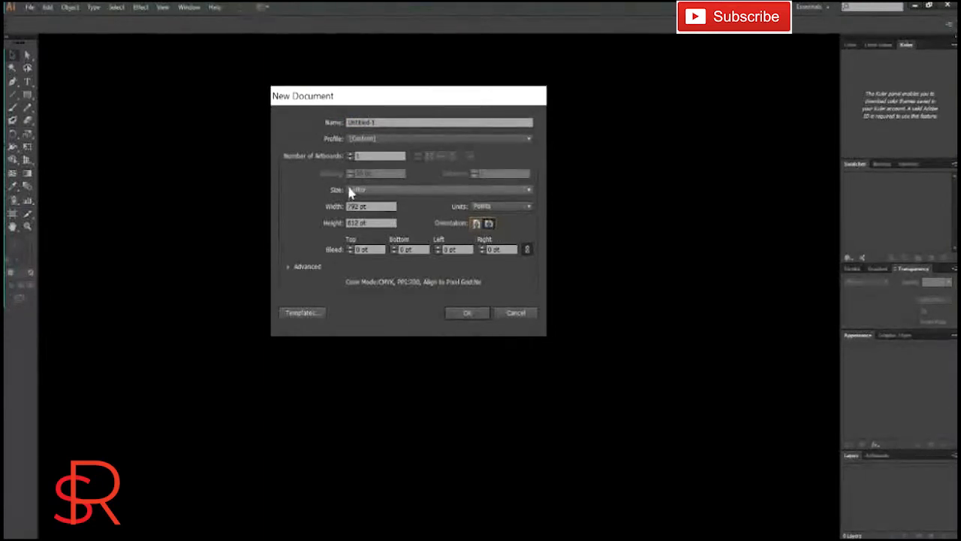
Step: Create a new A4 landscape document named Raster Vs Vector
left_click(403, 189)
left_click(368, 250)
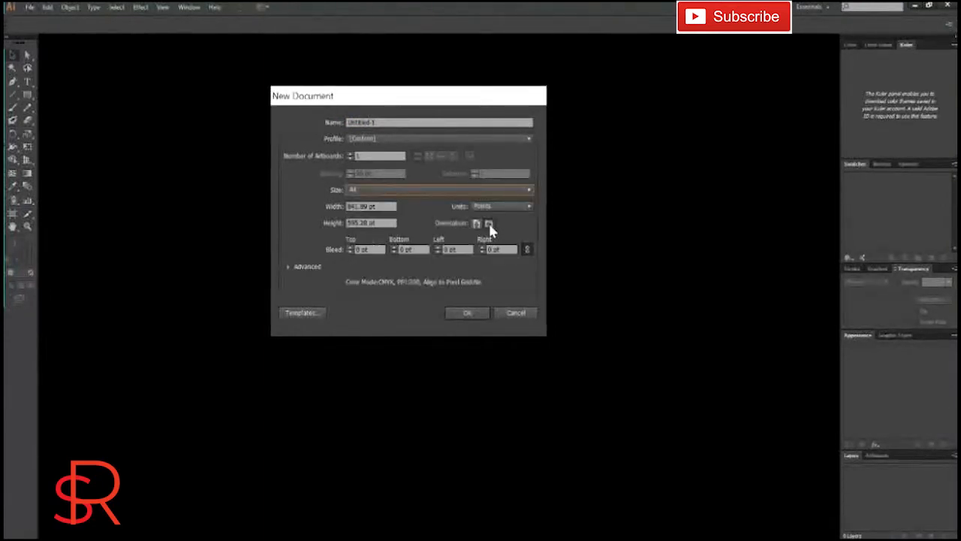
left_click(389, 123)
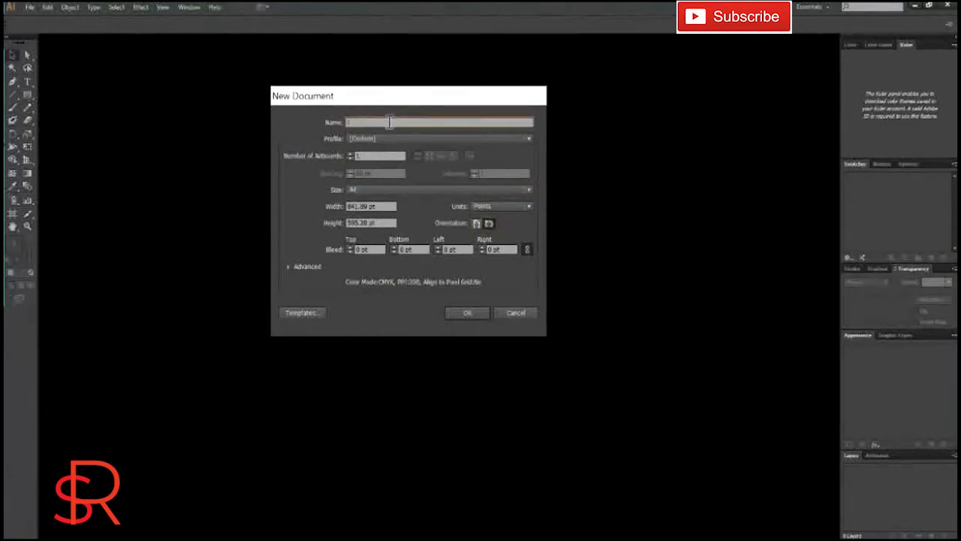
type("Retro Vi")
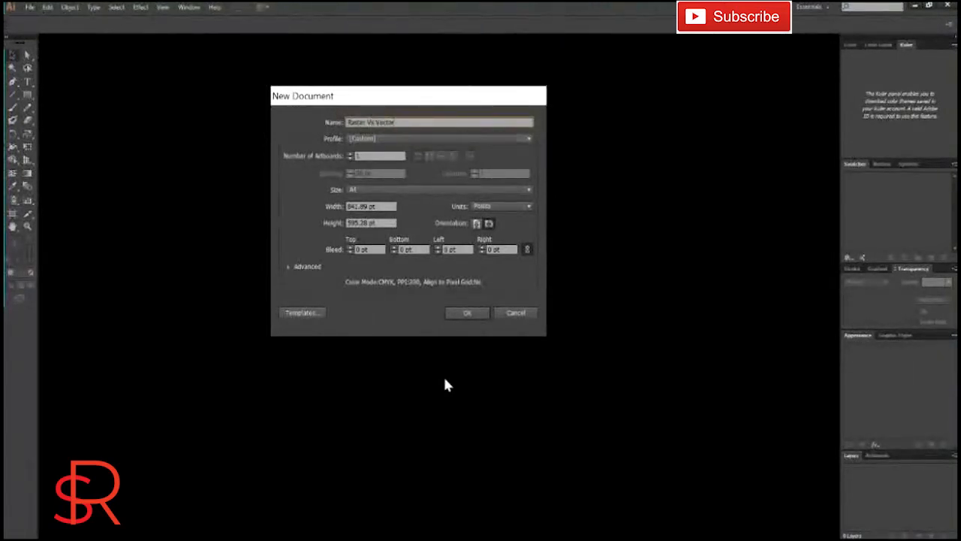
left_click(467, 315)
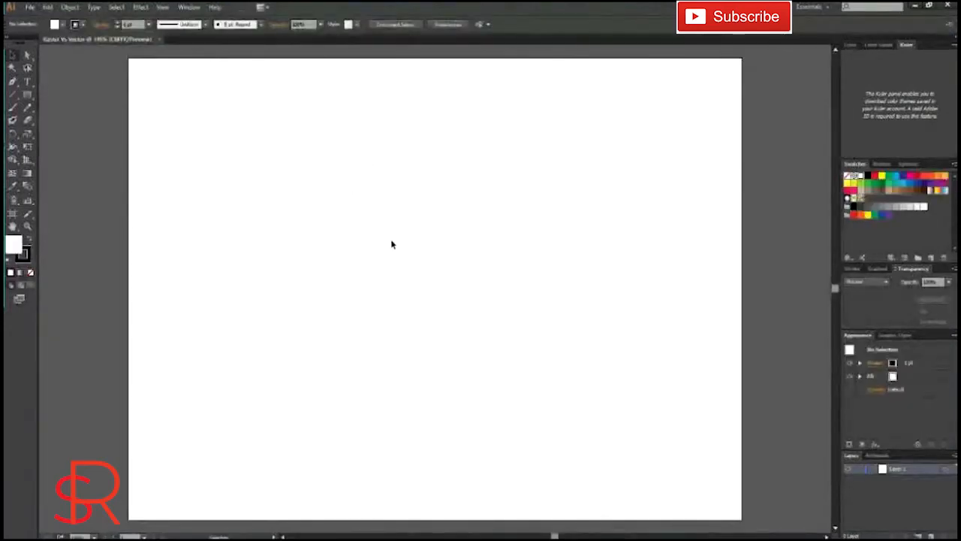
Step: Place the image file download from the DES164 folder on the artboard at nearly full artboard height
scroll(445, 250, "down", 2)
scroll(445, 249, "up", 2)
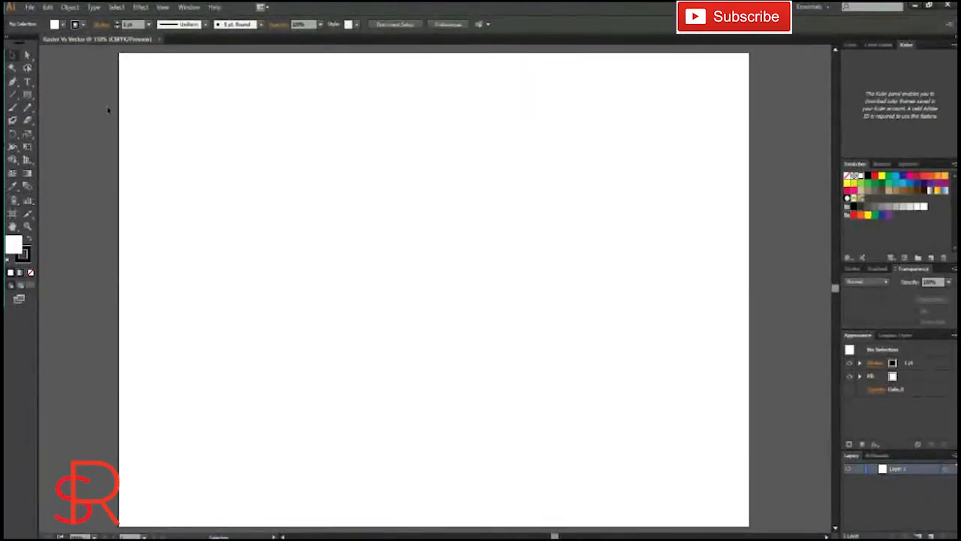
left_click(30, 7)
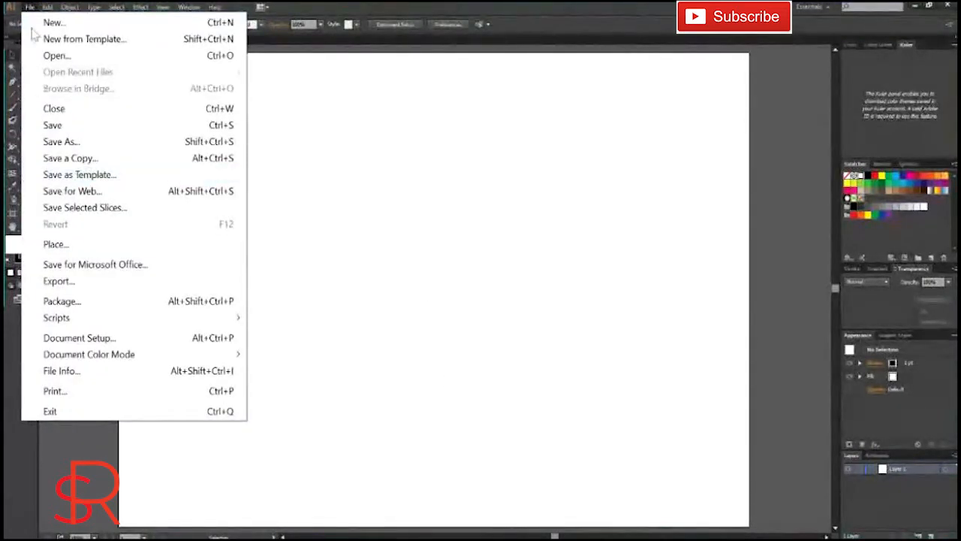
left_click(92, 245)
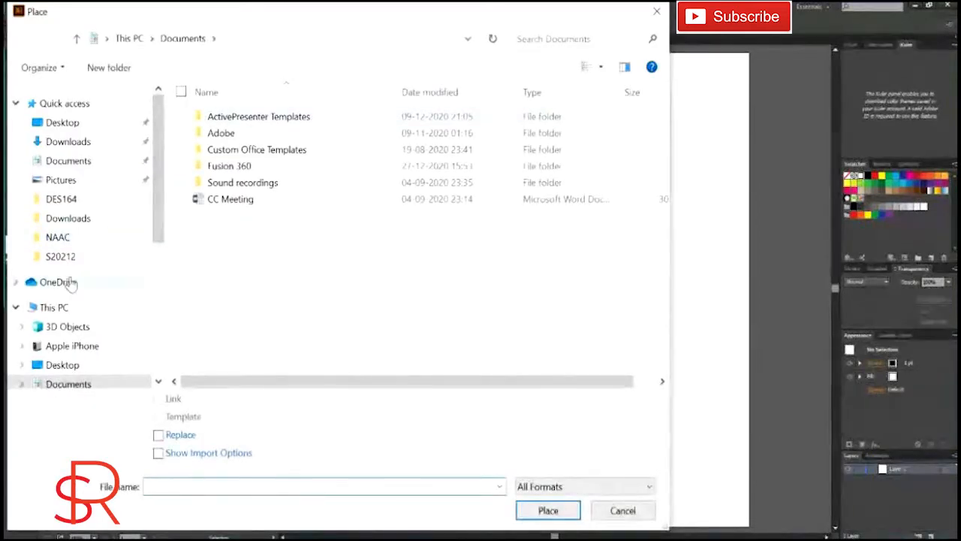
scroll(89, 244, "down", 5)
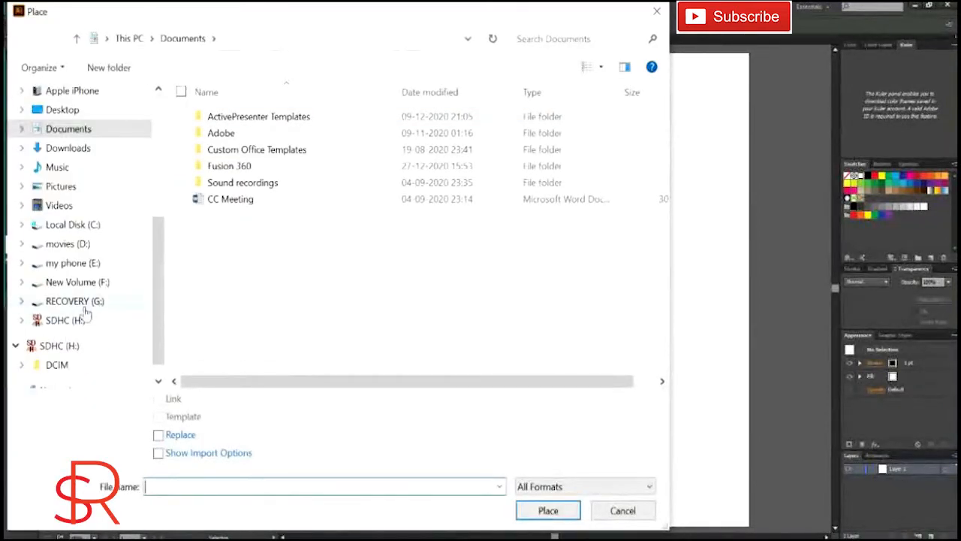
scroll(87, 314, "up", 5)
left_click(56, 197)
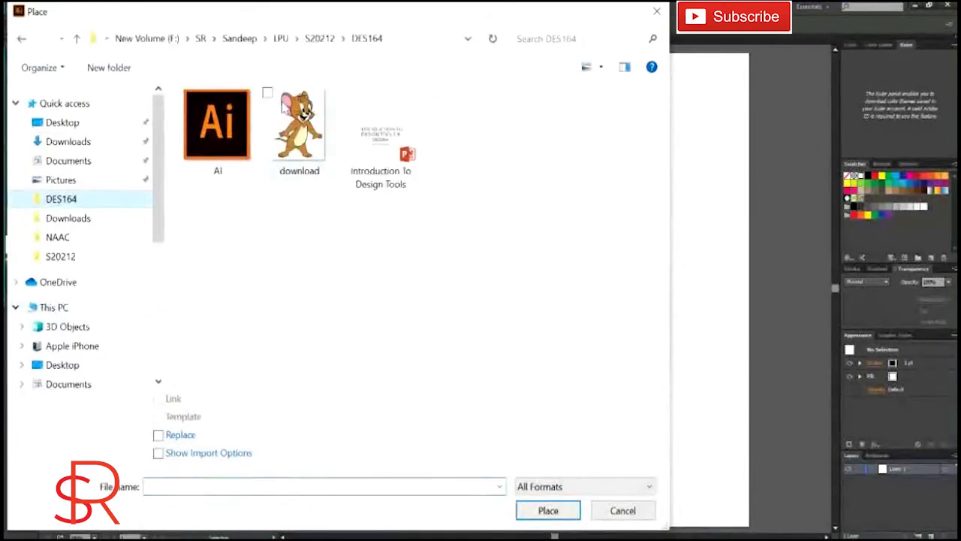
left_click(284, 106)
left_click(565, 511)
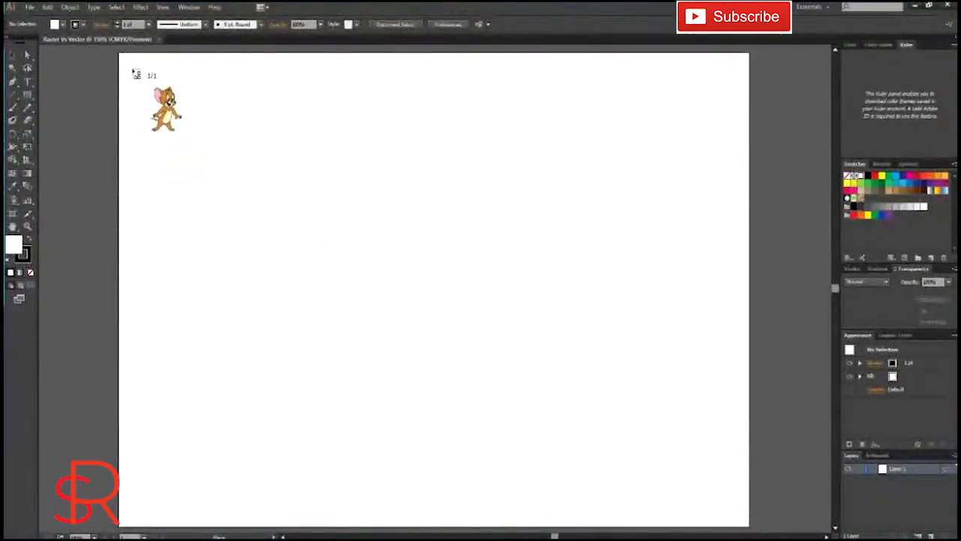
left_click_drag(132, 69, 701, 506)
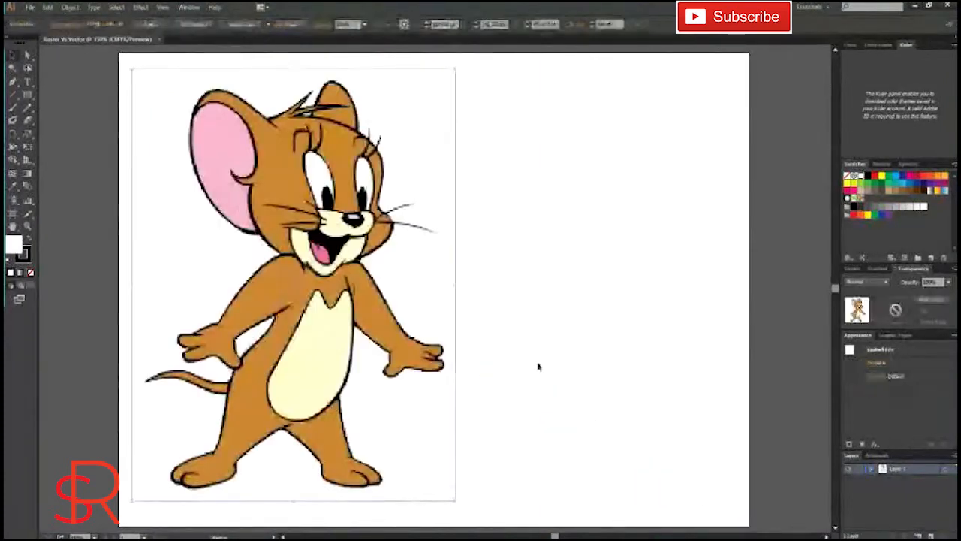
left_click(599, 224)
Step: Inspect the placed image's pixelated edges up close and duplicate its layer, Layer 1
scroll(265, 155, "up", 9)
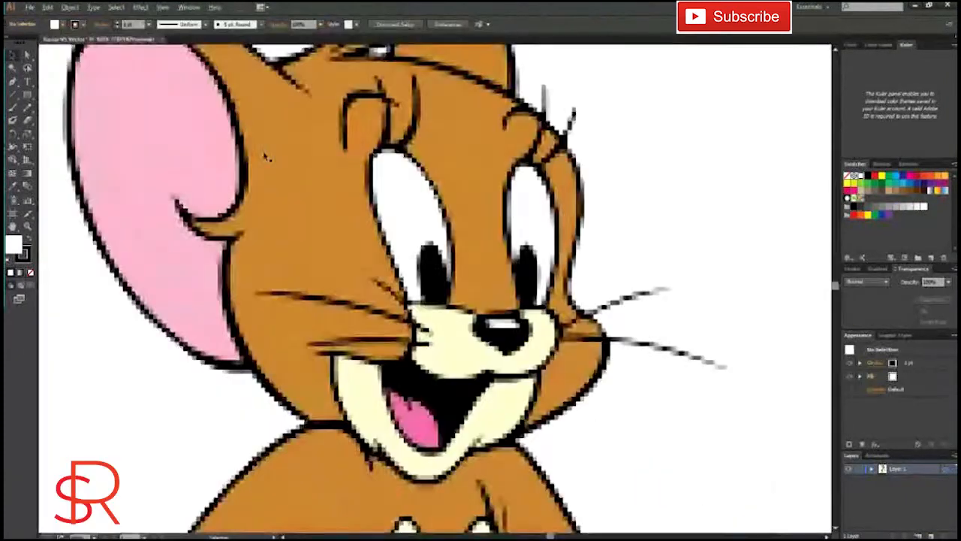
scroll(377, 288, "down", 5)
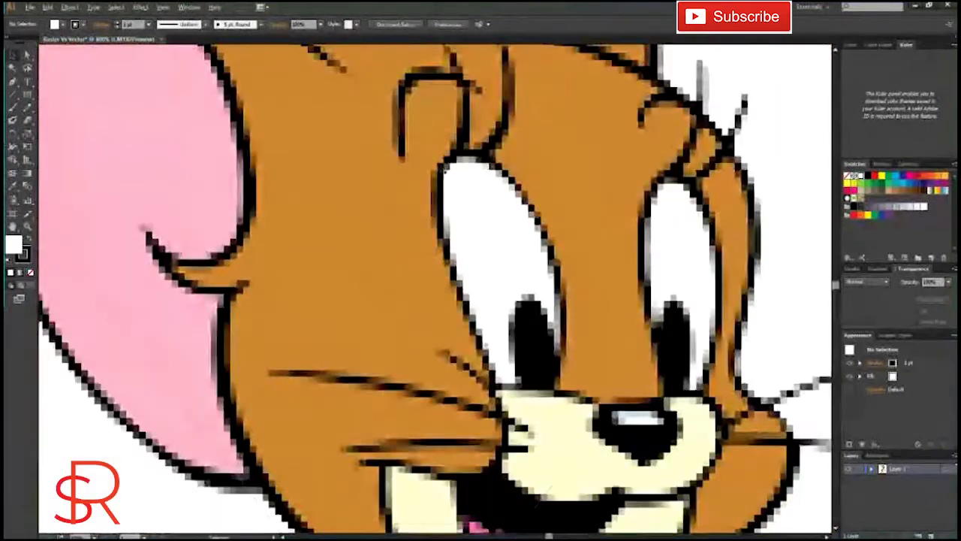
scroll(263, 281, "down", 6)
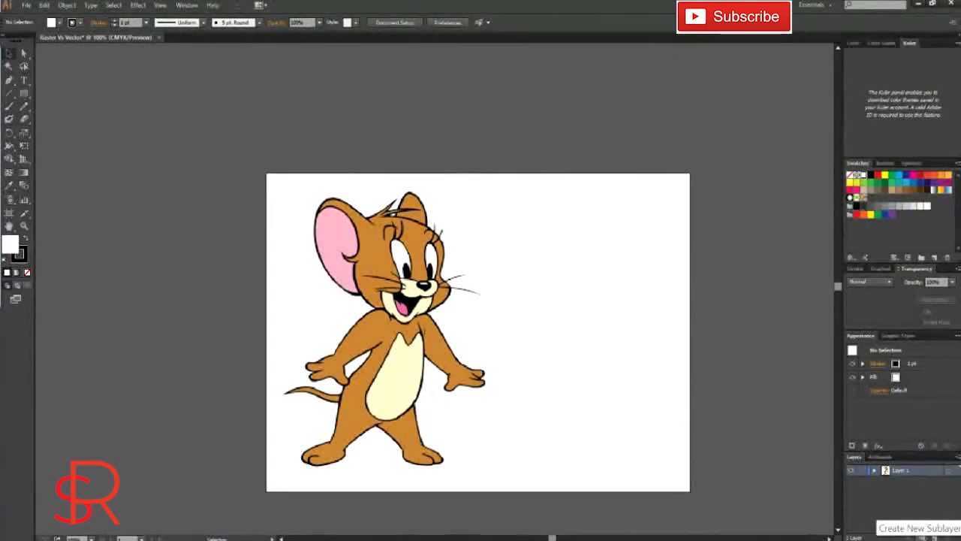
left_click_drag(898, 470, 934, 537)
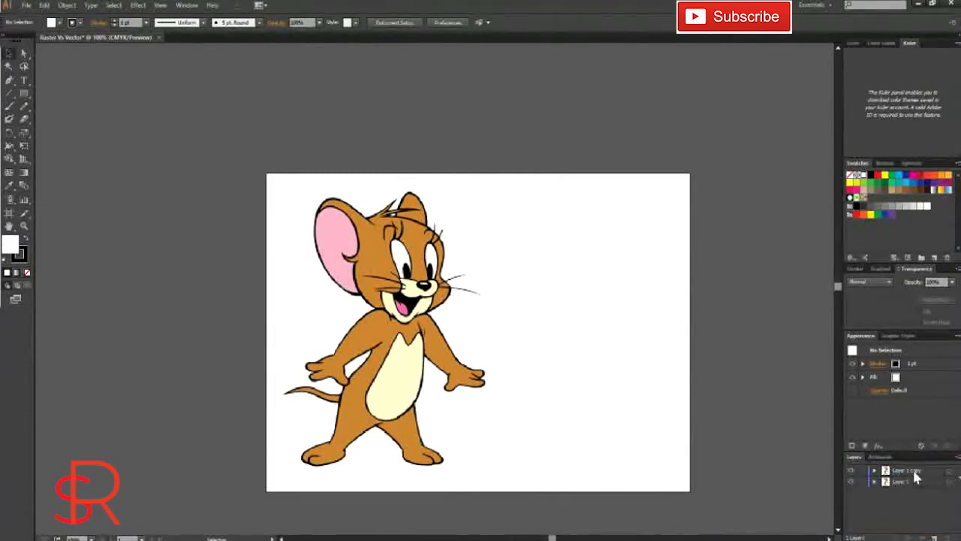
Step: Separate the two mouse images, moving one off the artboard to its left and keeping the other on the artboard's left half
left_click_drag(381, 376, 612, 395)
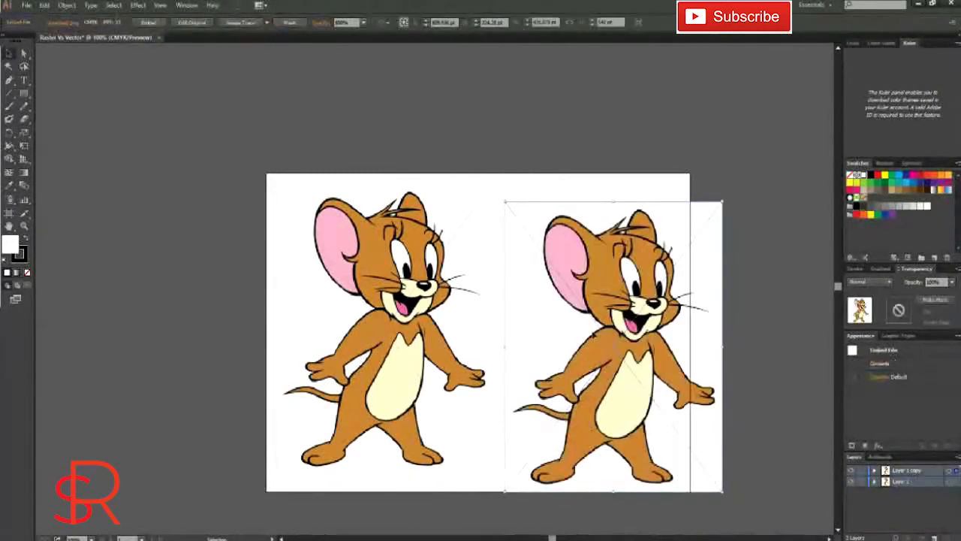
key("ctrl+z")
left_click_drag(425, 350, 524, 353)
left_click_drag(360, 342, 121, 351)
left_click(627, 350)
left_click_drag(506, 376, 423, 375)
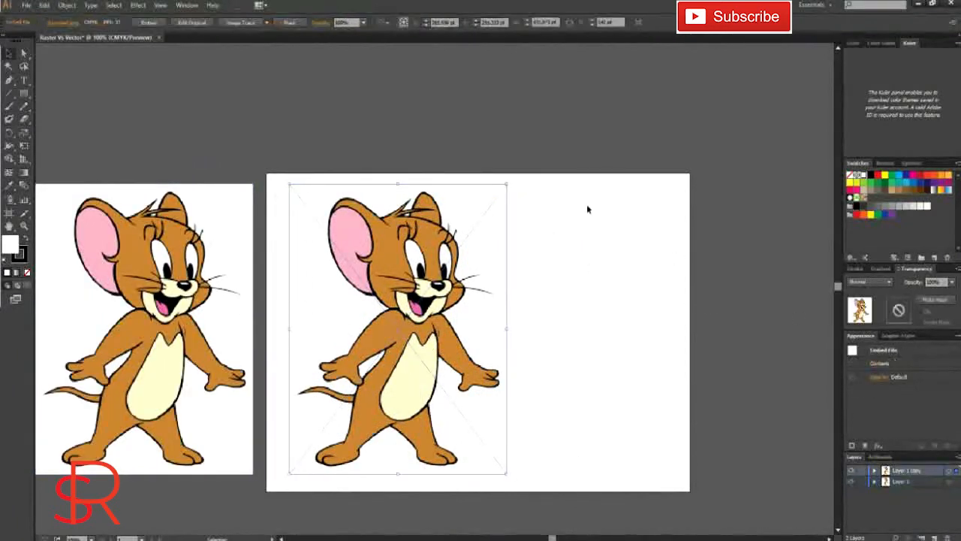
left_click(549, 225)
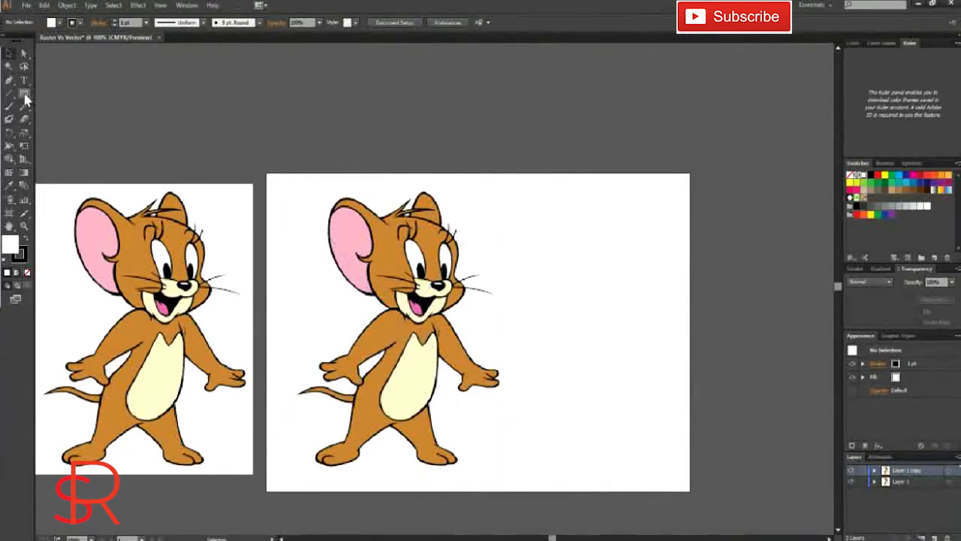
Step: Draw a 120 pt square near the artboard's right edge and repeat it downward to make a column of five adjoining squares
left_click_drag(587, 176, 628, 347)
key("v")
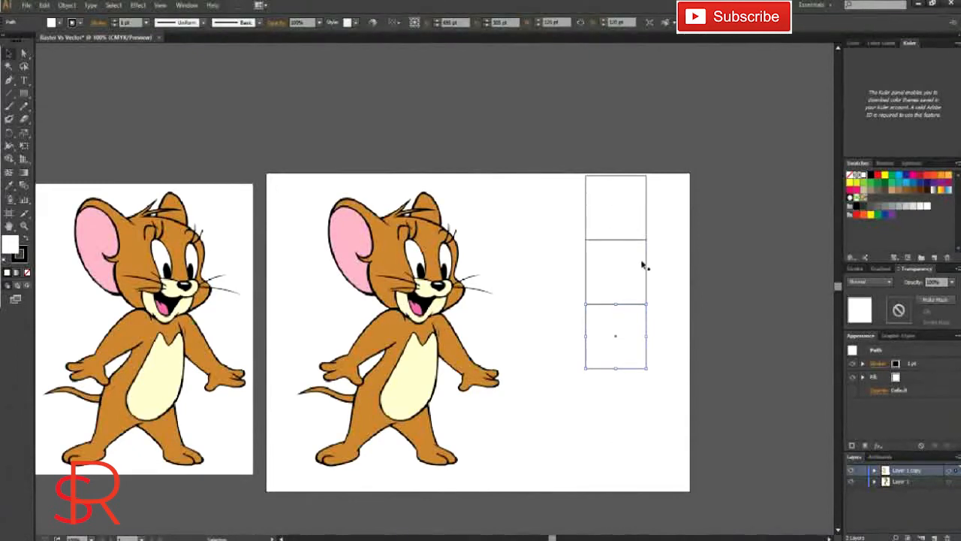
key("ctrl+d")
key("ctrl+d")
key("ctrl+d")
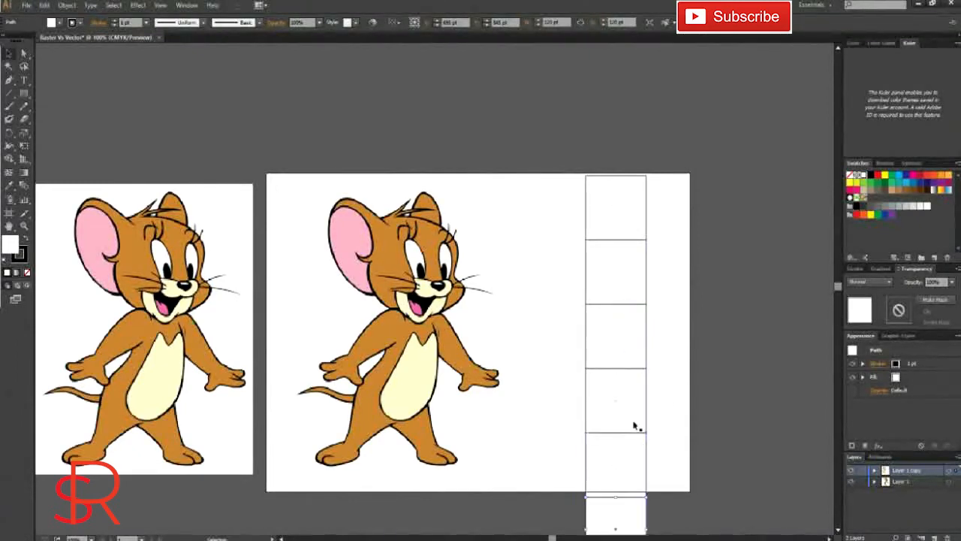
scroll(644, 382, "down", 1)
scroll(642, 379, "up", 1)
key("Delete")
Step: Fill the top square with the mouse's ear pink and the second square with its fur brown, sampled from the image
left_click(600, 238)
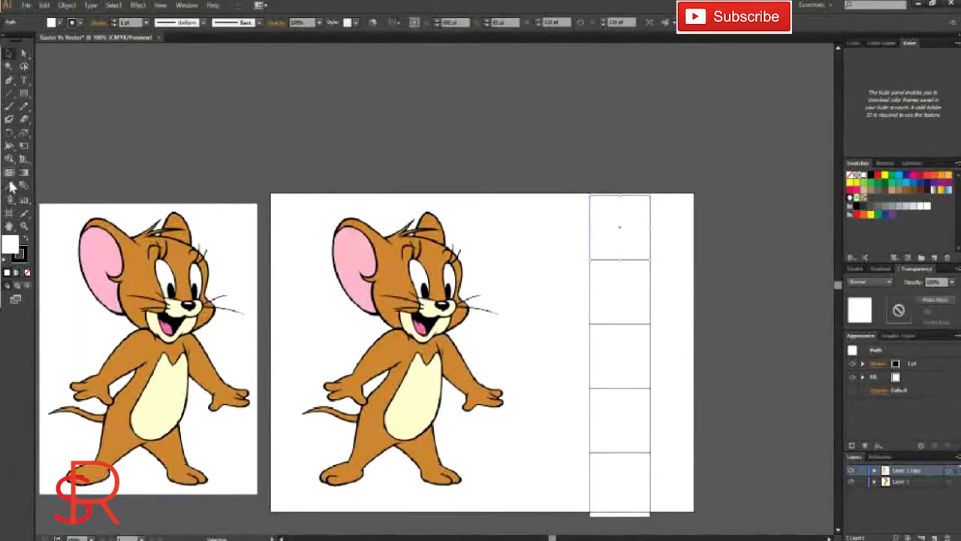
left_click(10, 183)
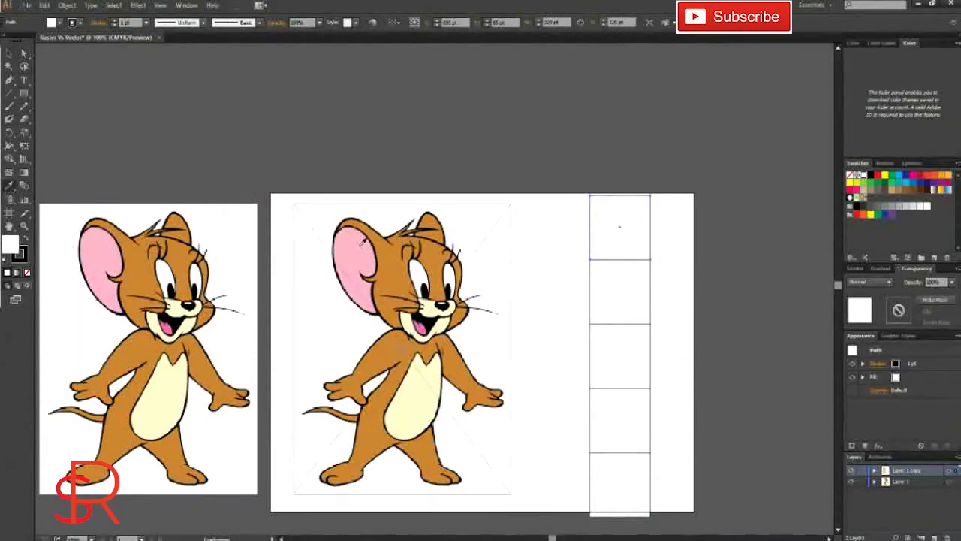
left_click(356, 241)
left_click(10, 53)
left_click(605, 293)
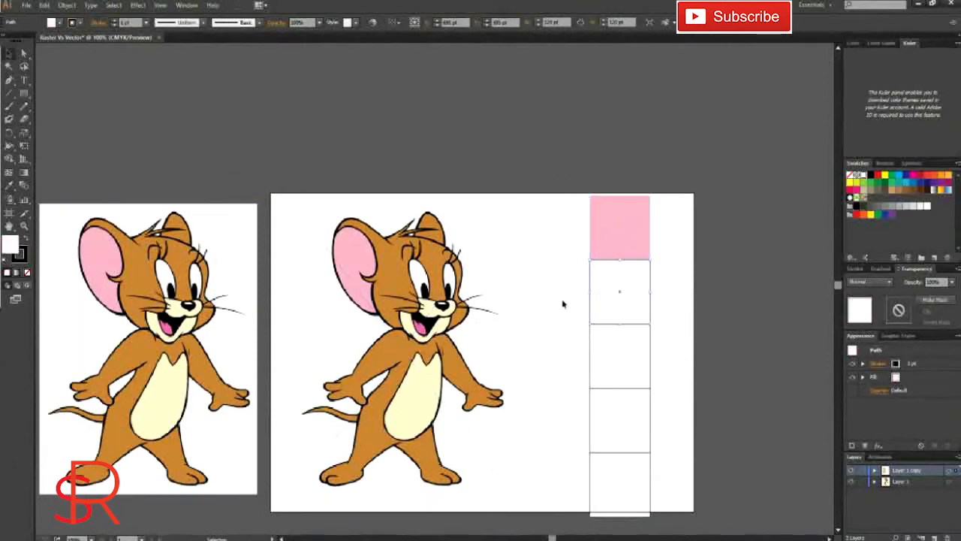
left_click(355, 273)
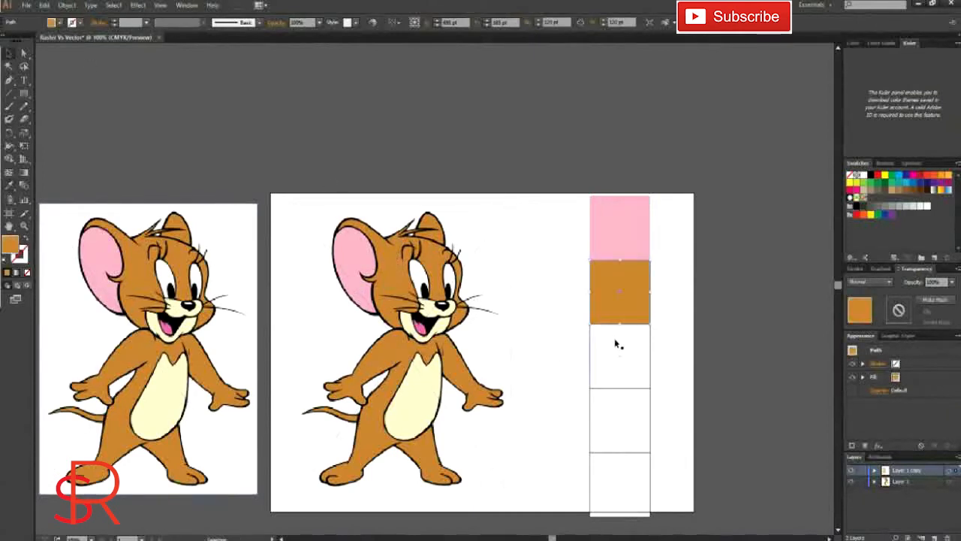
Step: Fill the third square with white and the fourth square with black, both sampled from the mouse image
left_click(618, 339, "ctrl")
left_click(333, 333)
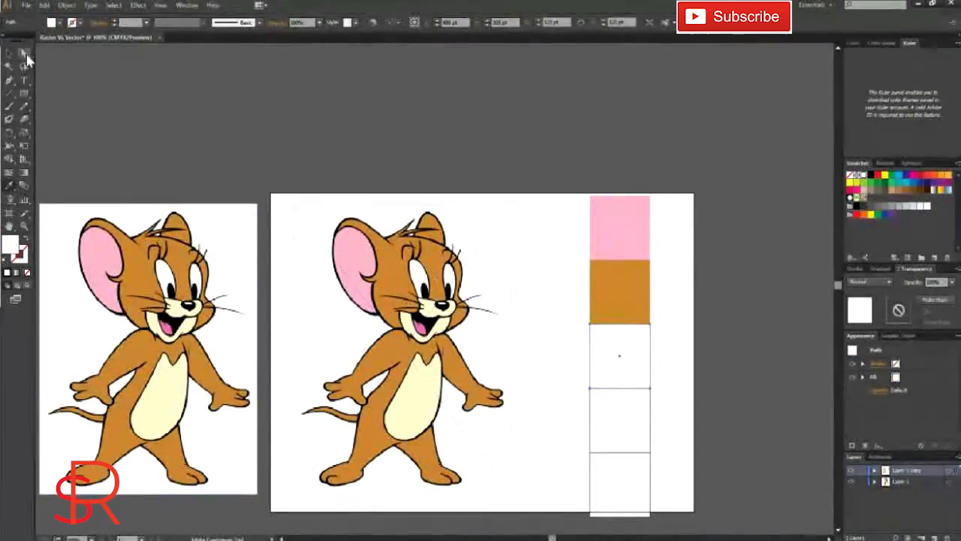
left_click(10, 53)
left_click(626, 436)
left_click(9, 185)
left_click(443, 306)
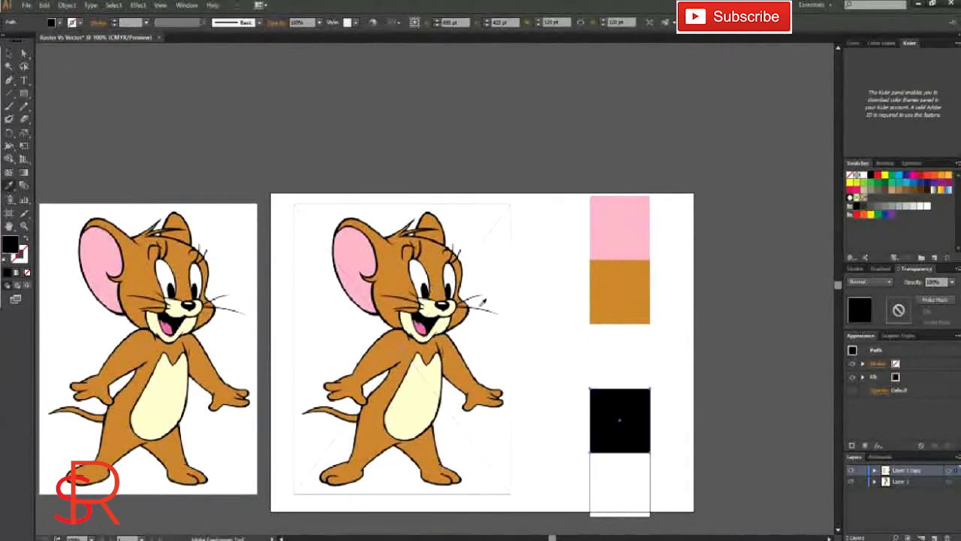
left_click(10, 53)
Step: Fill the bottom square with the cream colour sampled from the mouse's belly
scroll(616, 464, "down", 1)
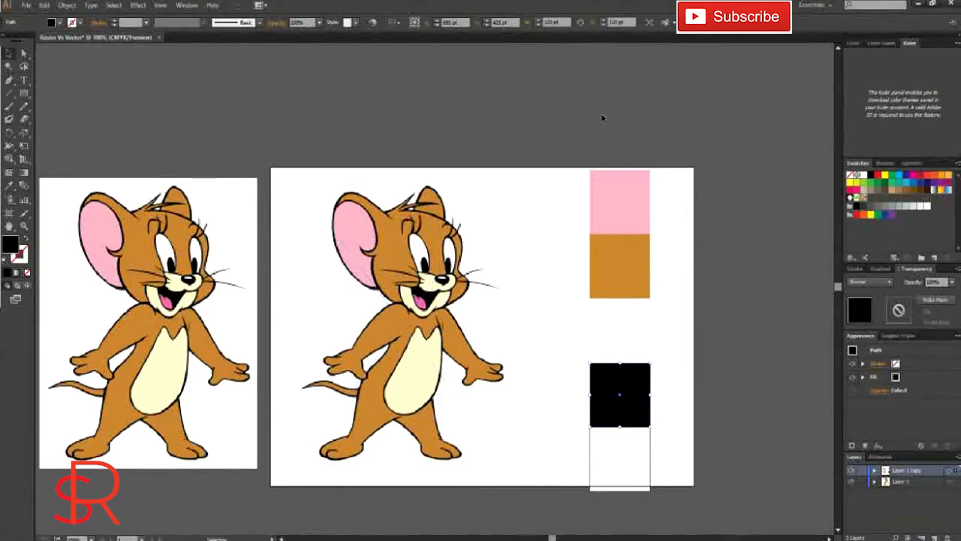
left_click(620, 488)
left_click(9, 185)
left_click(417, 371)
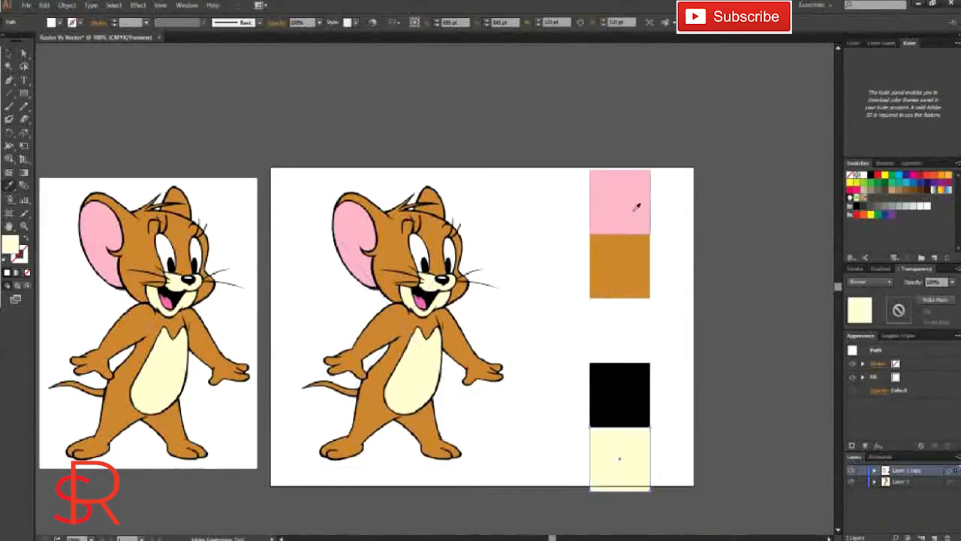
Step: Nudge all five colour squares slightly upward together to fit the artboard's height, and deselect them
key("v")
left_click_drag(671, 515, 675, 511)
key("Up")
key("Up")
key("Up")
key("Up")
key("Up")
key("Up")
key("Up")
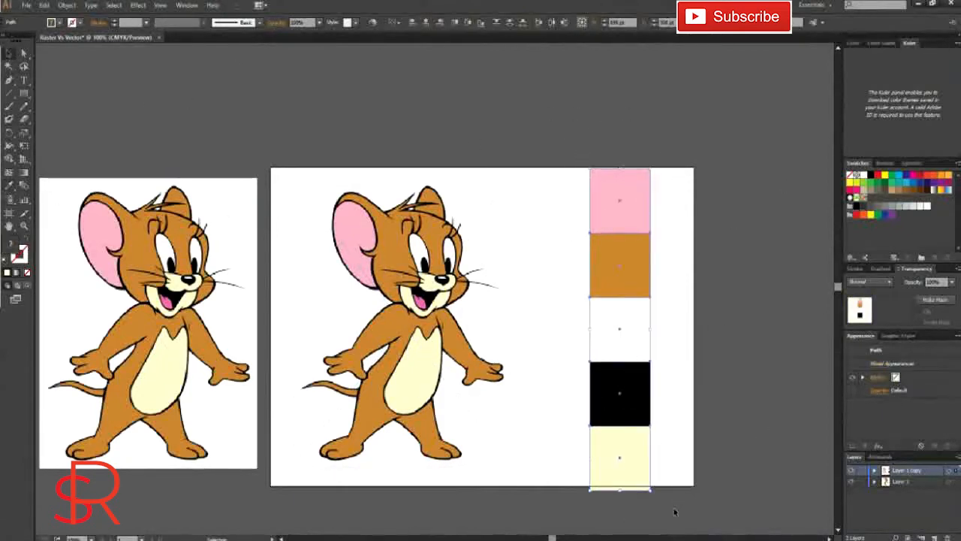
key("Down")
key("Up")
left_click(716, 348)
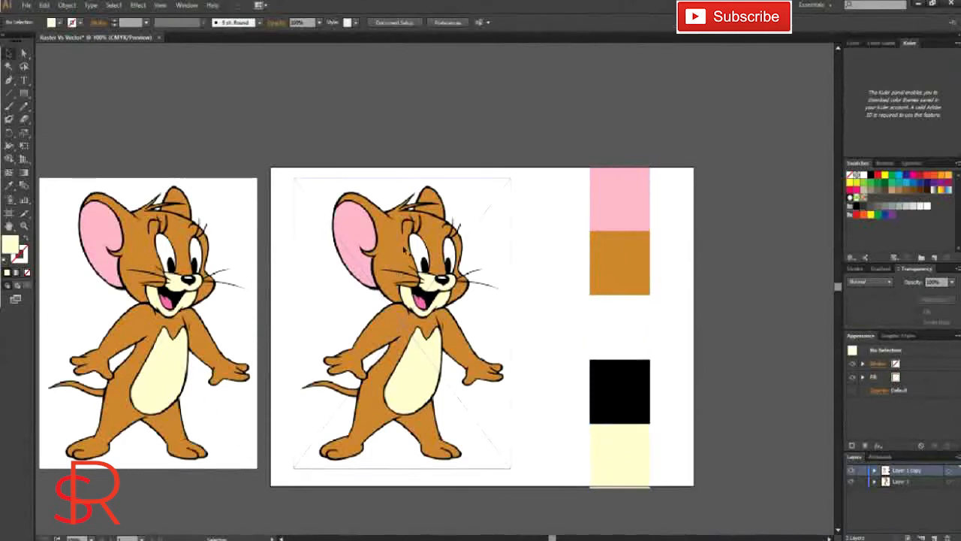
Step: Image Trace the mouse on the artboard in Color mode, using the Limited palette and a low number of colours
left_click(425, 323)
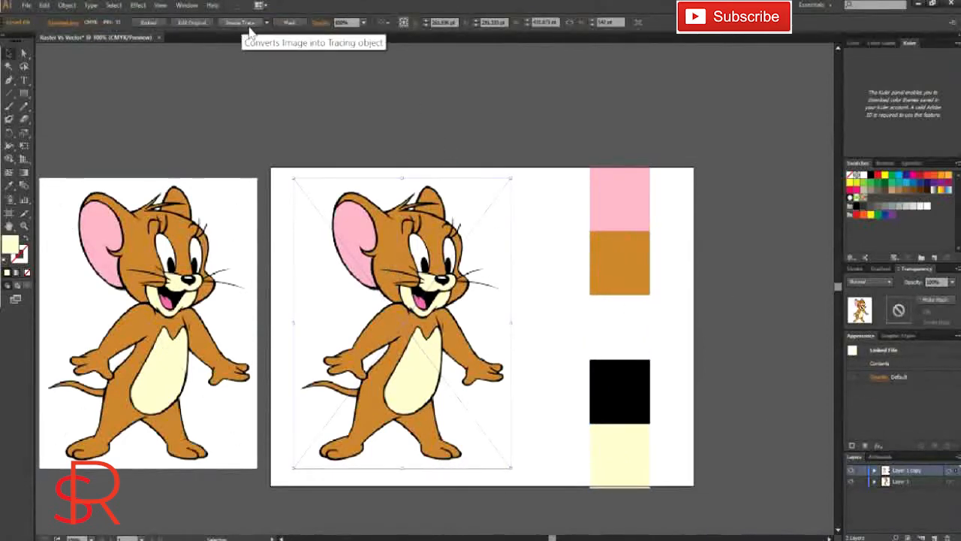
left_click(187, 5)
left_click(285, 292)
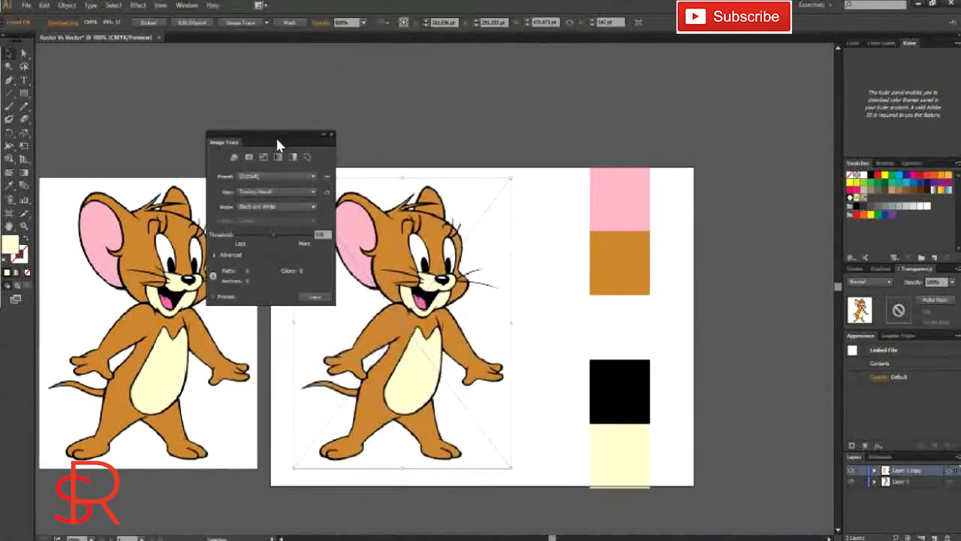
left_click_drag(277, 139, 279, 101)
left_click(267, 171)
left_click(264, 186)
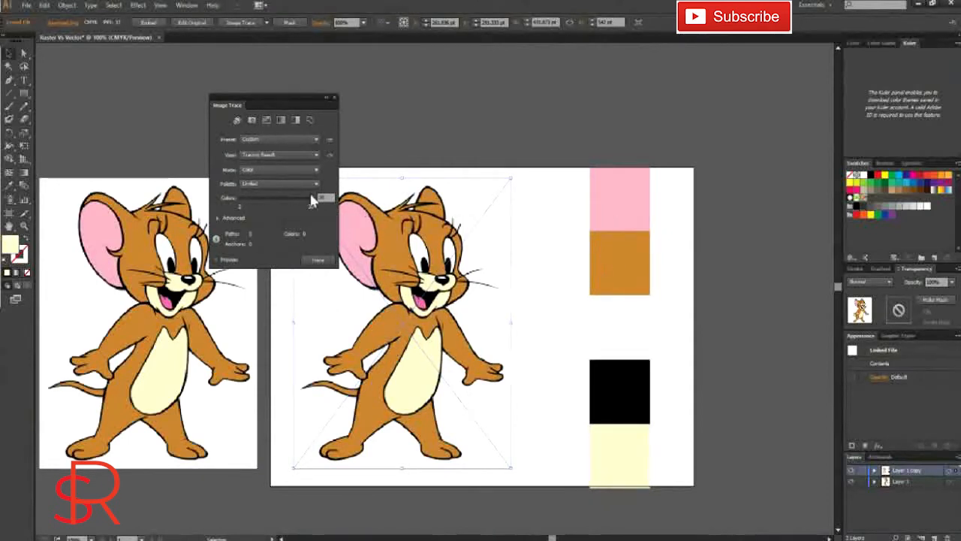
left_click_drag(314, 201, 248, 198)
left_click(317, 259)
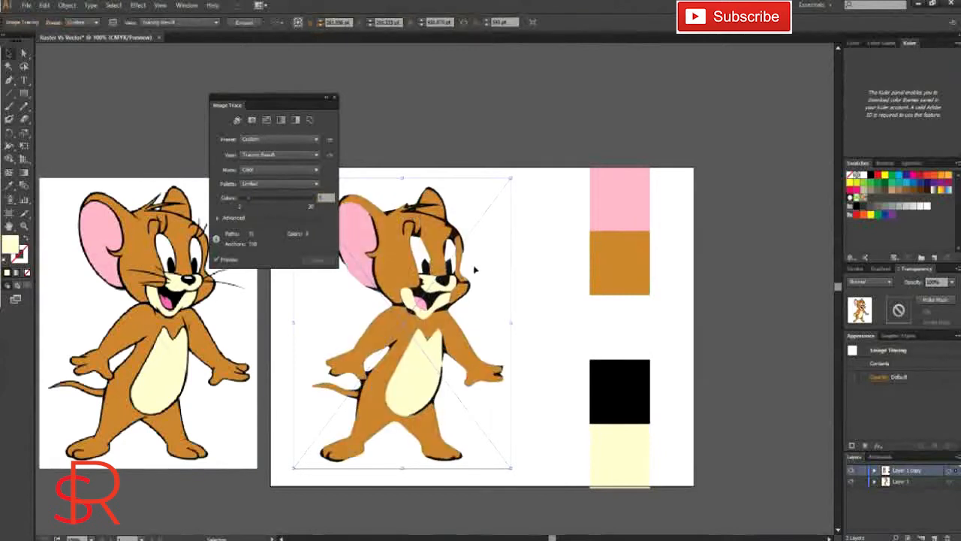
Step: Try alternative palette options for the traced mouse and return it to the Limited palette
left_click(289, 184)
left_click(271, 195)
left_click(272, 184)
left_click(272, 219)
left_click(272, 185)
left_click(271, 207)
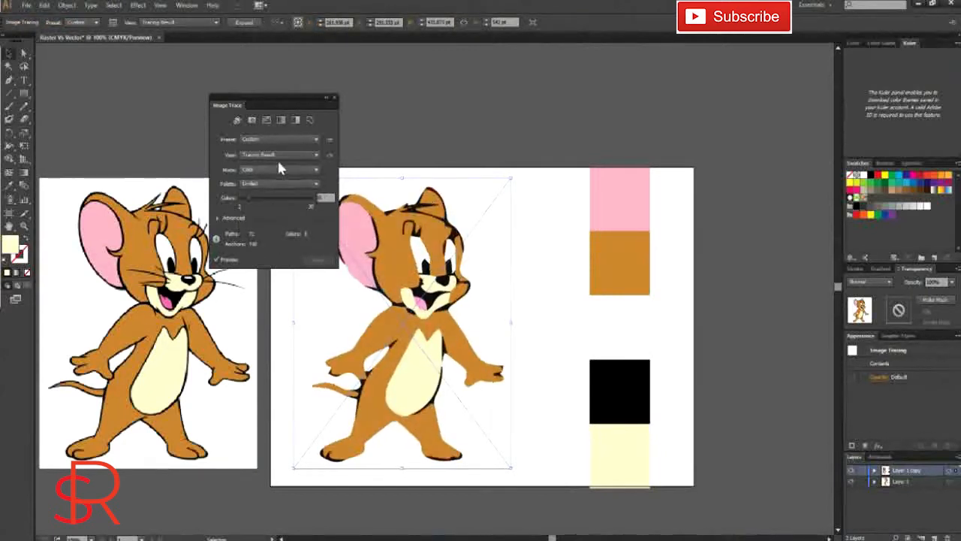
Step: Preview the traced mouse in the Tracing Result with Outlines, Outlines, and Outlines with Source Image views
left_click(255, 153)
left_click(267, 194)
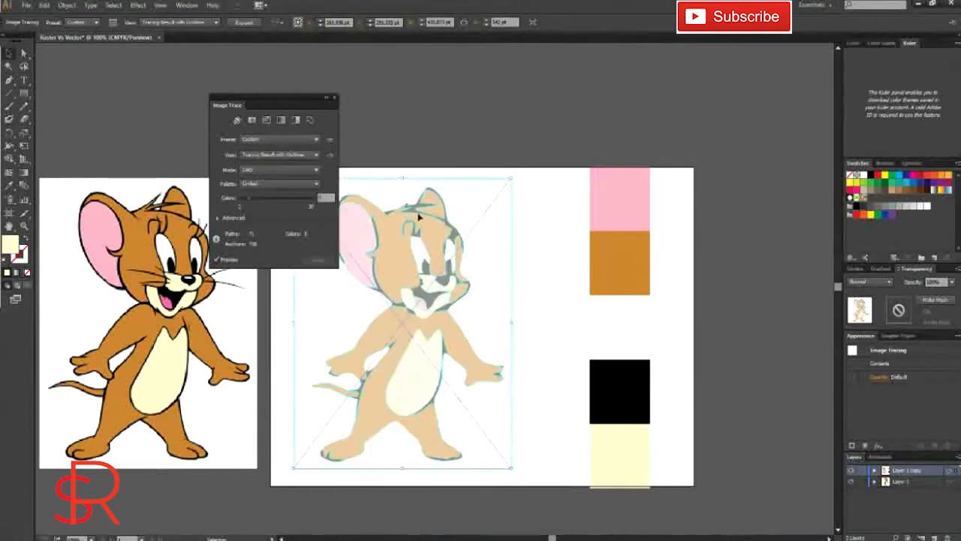
left_click(311, 156)
left_click(275, 195)
left_click(305, 157)
left_click(282, 201)
Step: Switch the traced mouse's view to Source Image and close the Image Trace settings
left_click(286, 156)
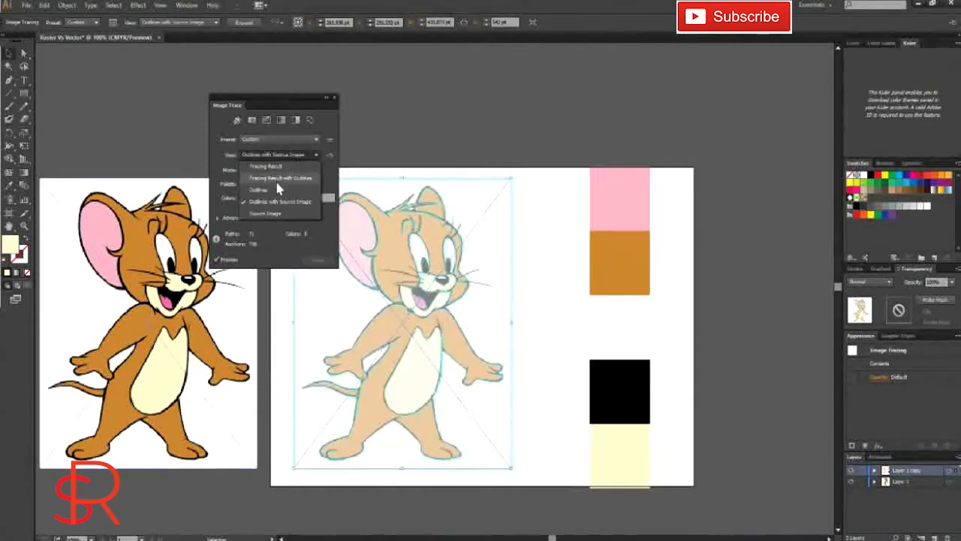
left_click(279, 213)
left_click(282, 154)
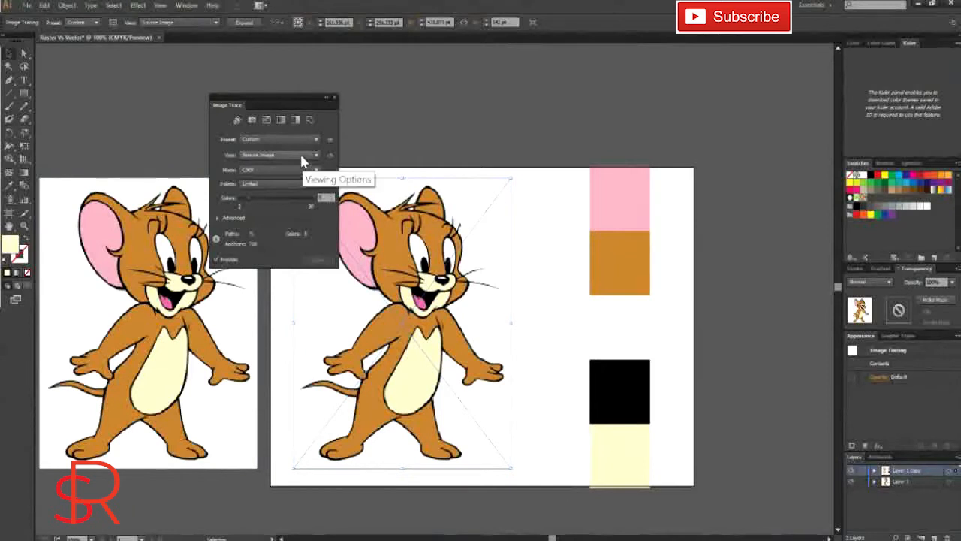
left_click(286, 172)
left_click(282, 155)
left_click(277, 214)
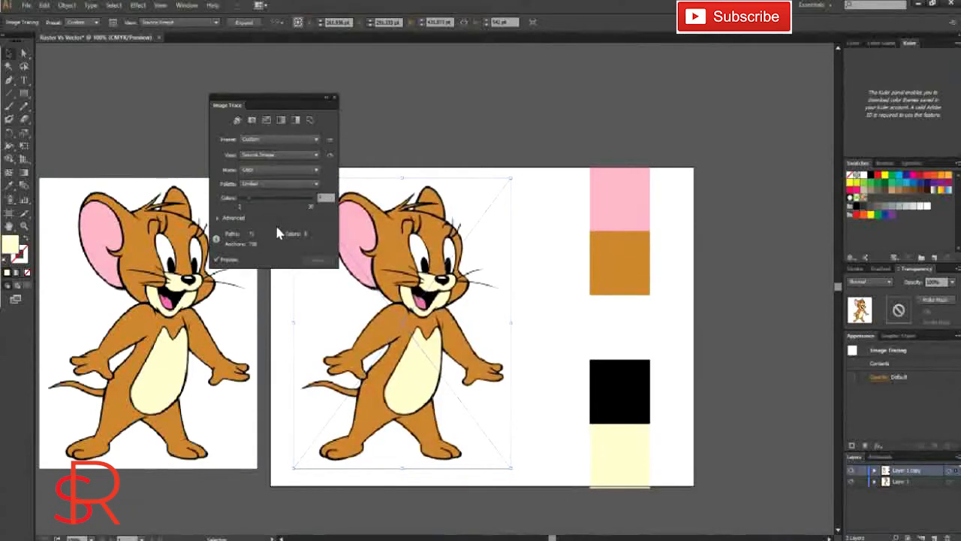
left_click(335, 98)
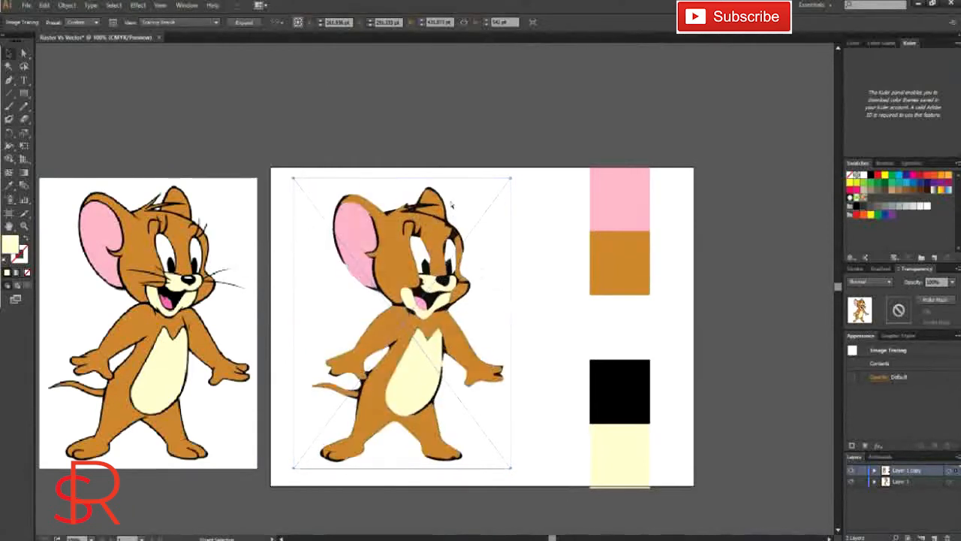
Step: Reopen the Image Trace settings for the mouse on the artboard and change the palette to Full Tone
key("ctrl+shift+a")
left_click(392, 256)
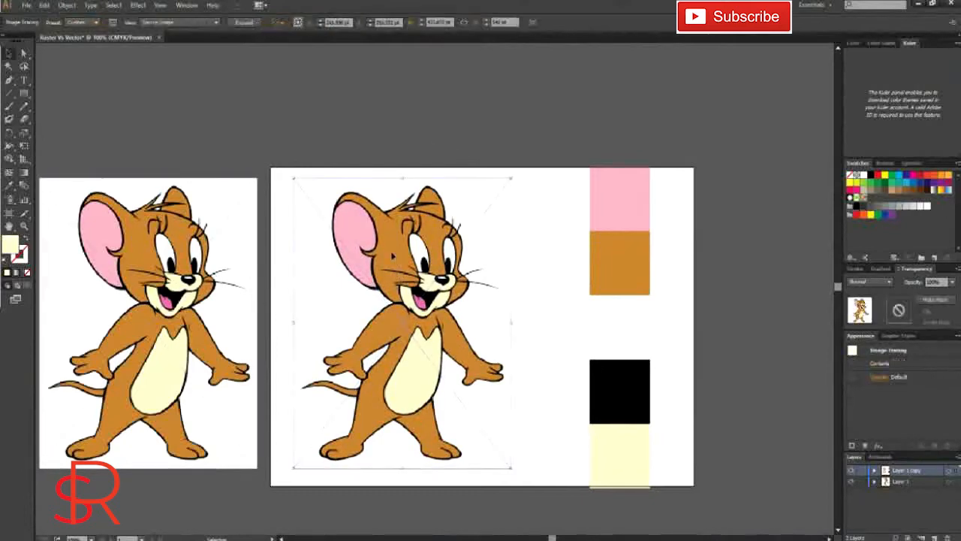
left_click(187, 5)
left_click(257, 346)
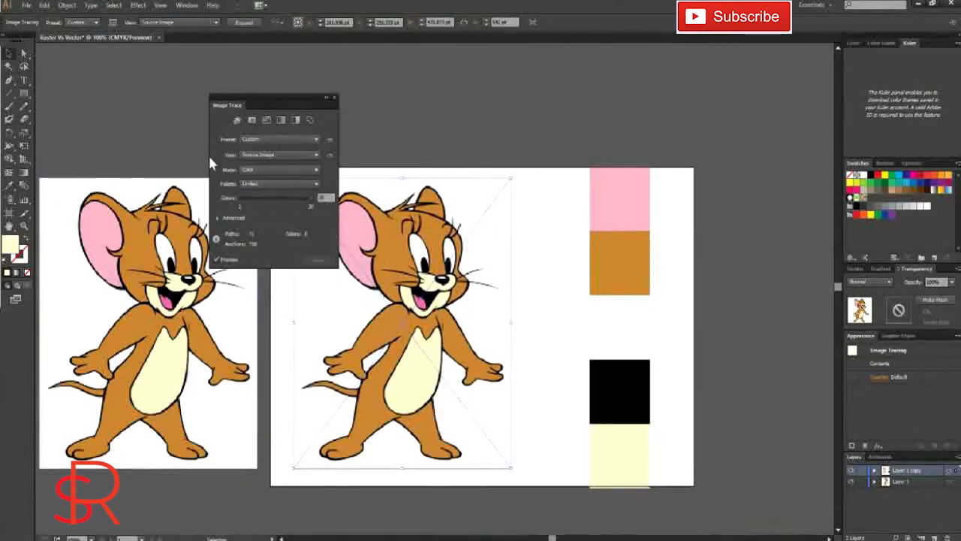
left_click(243, 202)
left_click(279, 183)
left_click(259, 218)
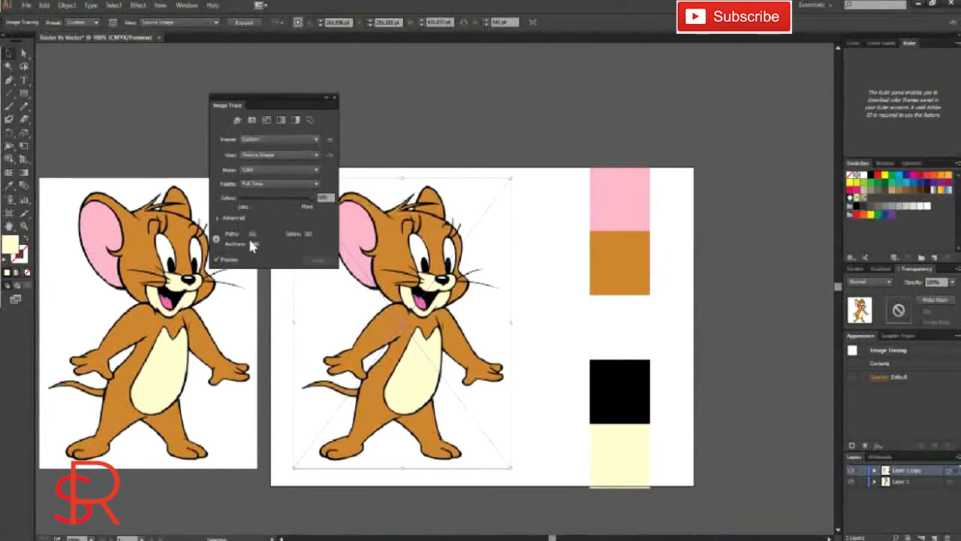
Step: Compare the Full Tone trace in the Tracing Result with Outlines, Outlines, and Outlines with Source Image views
left_click(218, 260)
left_click(311, 155)
left_click(281, 185)
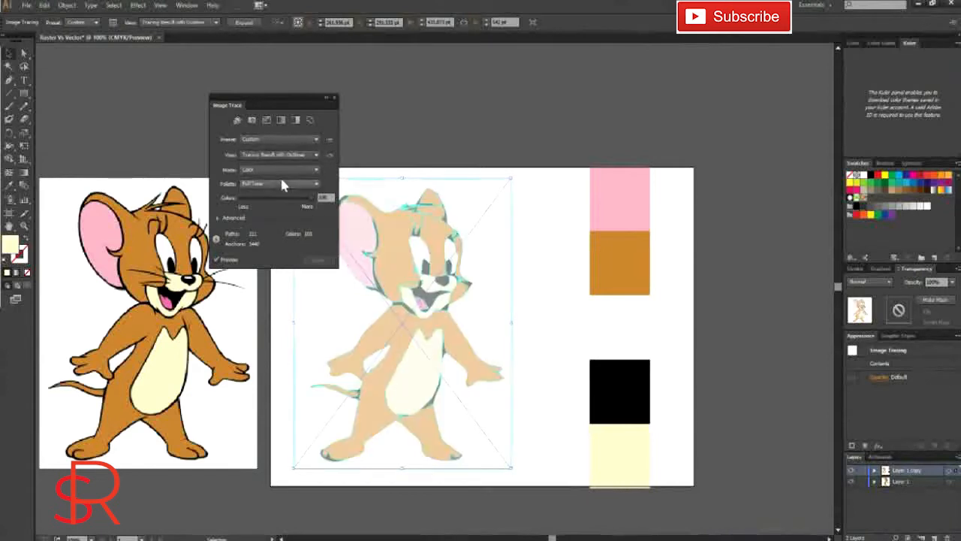
left_click(311, 155)
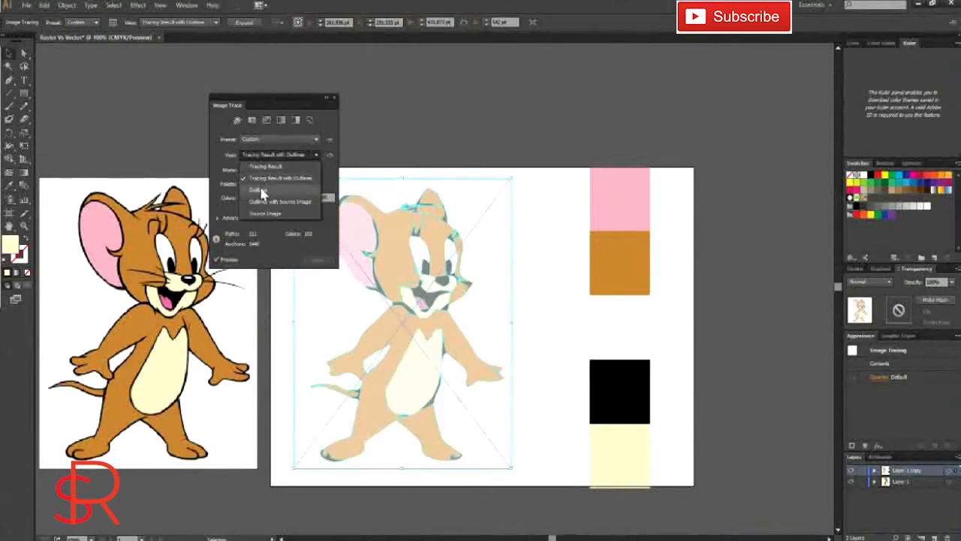
left_click(259, 189)
left_click(311, 155)
left_click(280, 201)
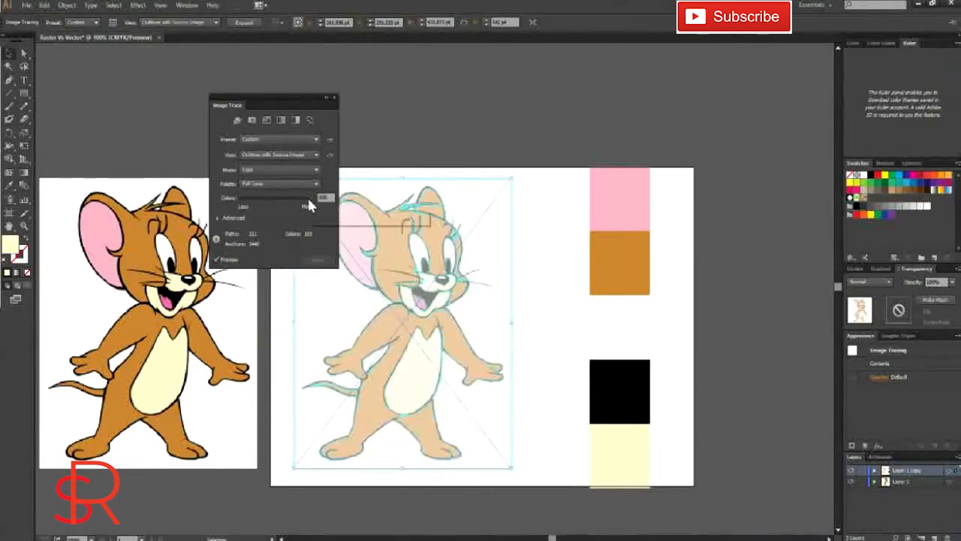
Step: Lower the trace's colour accuracy, and use the Automatic palette with the Tracing Result view
left_click_drag(304, 203, 252, 198)
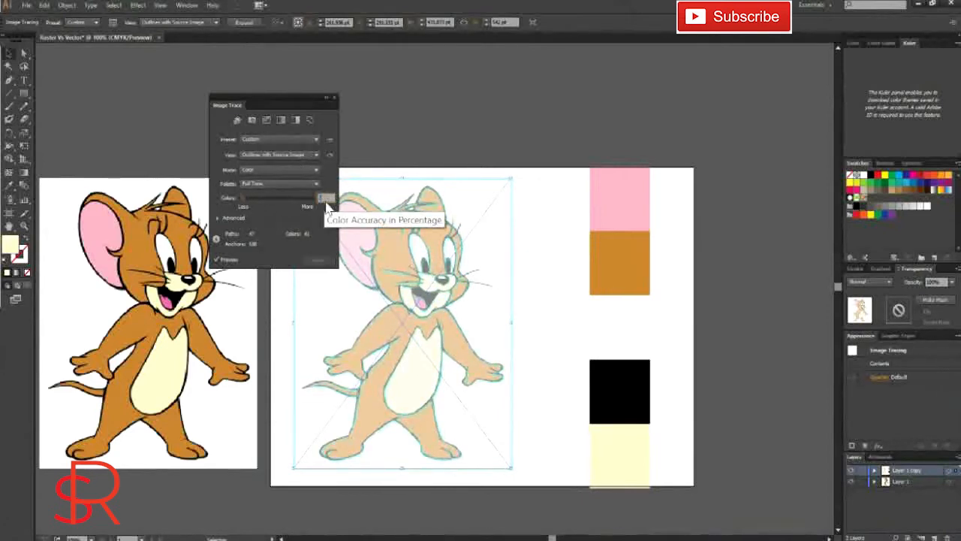
left_click(323, 198)
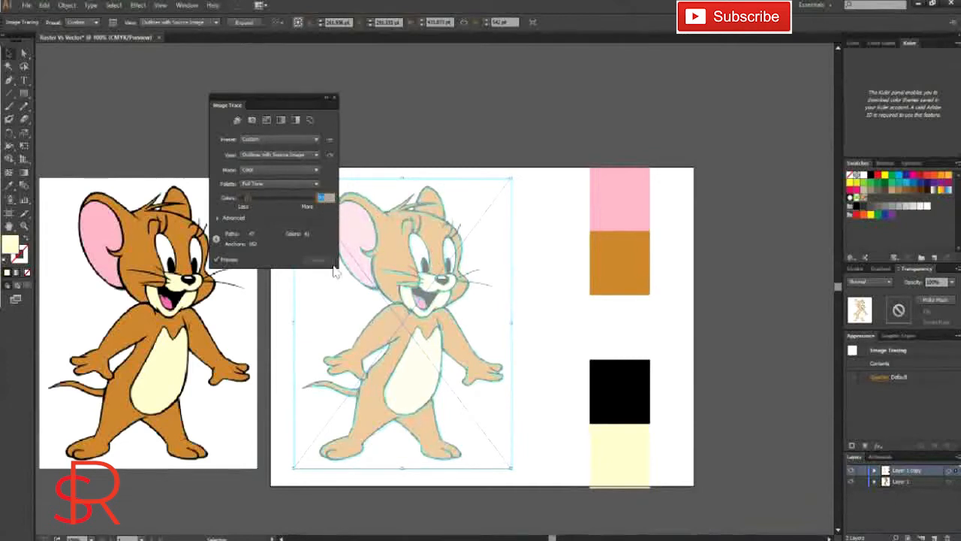
left_click(312, 154)
left_click(283, 168)
left_click(281, 184)
left_click(270, 194)
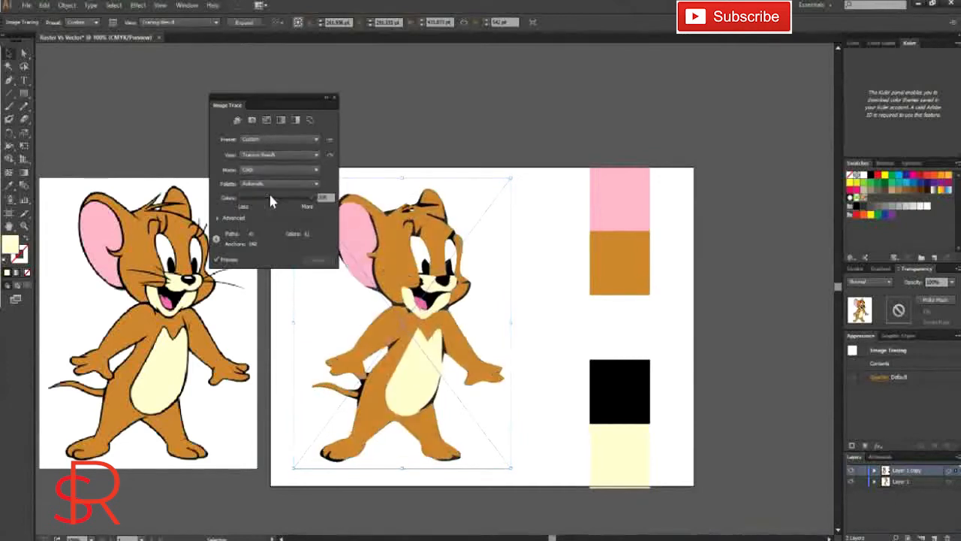
Step: Expand the advanced tracing options clear of the artboard mouse and enable the live preview
mouse_move(278, 111)
left_mouse_down()
mouse_move(398, 49)
mouse_move(323, 21)
left_mouse_up()
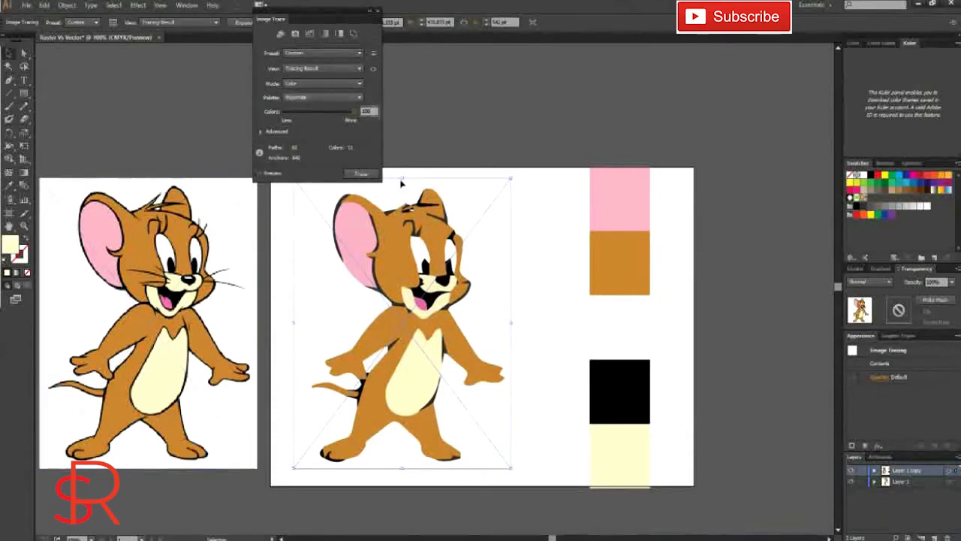
left_click(274, 133)
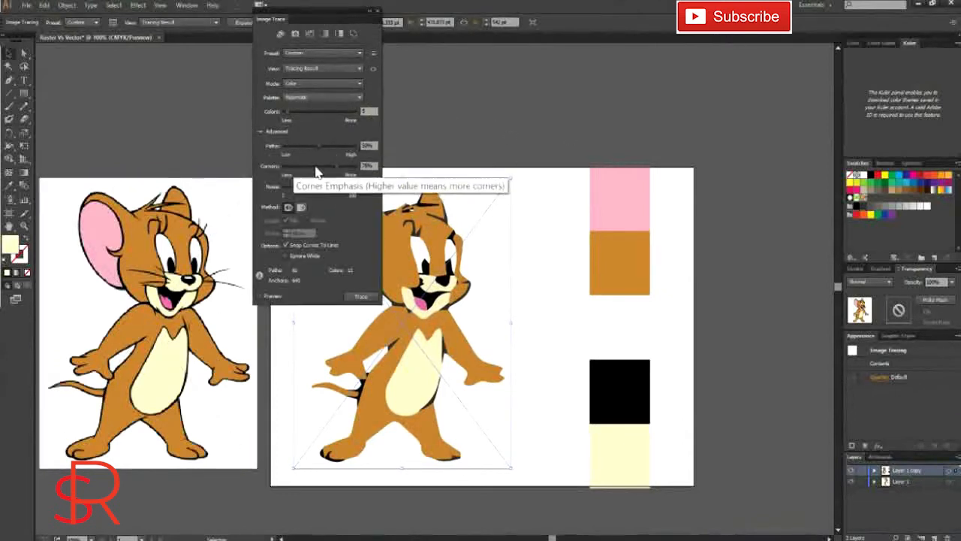
left_click_drag(307, 17, 208, 41)
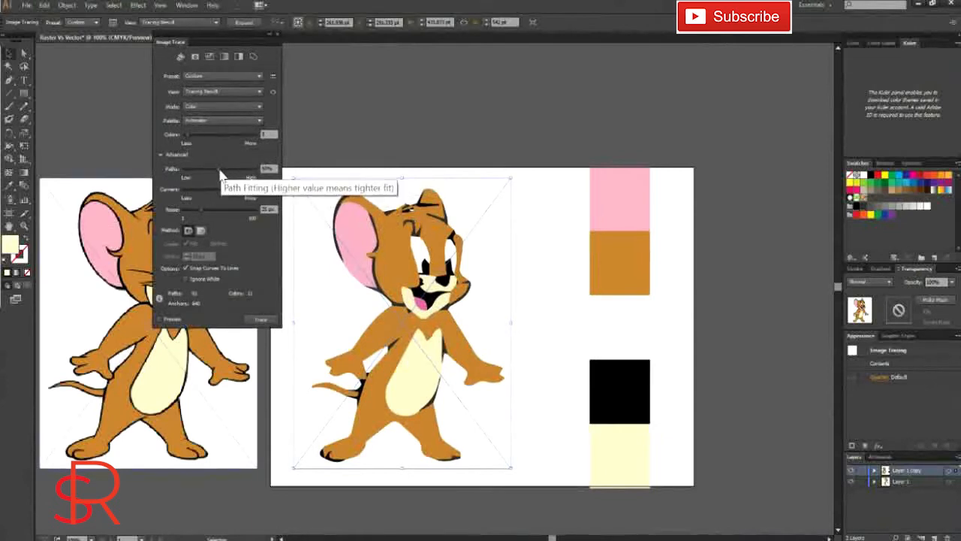
left_click(159, 320)
Step: Tune the trace's path fitting, corner emphasis and noise to capture finer outline detail, and close the Image Trace settings
mouse_move(237, 170)
left_mouse_down()
mouse_move(260, 173)
mouse_move(190, 168)
left_mouse_up()
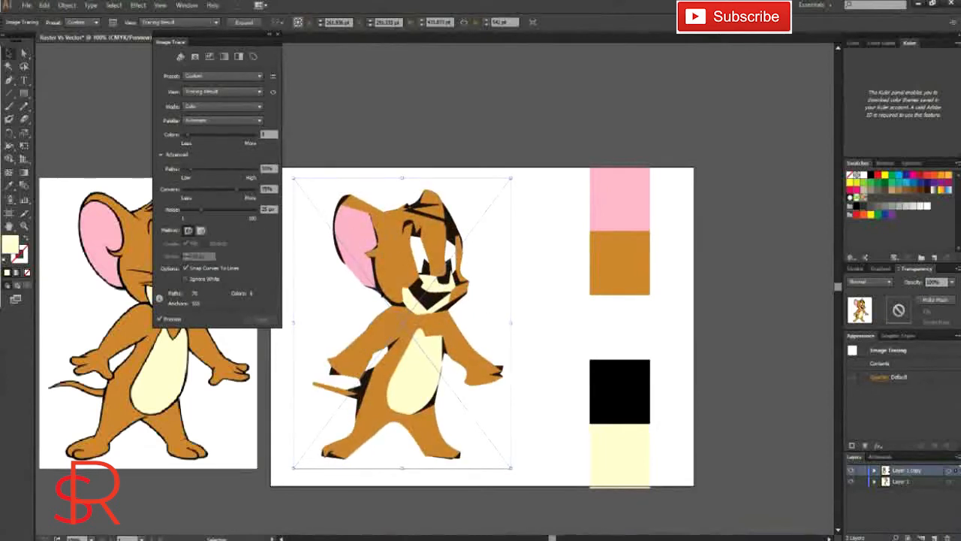
mouse_move(191, 172)
left_mouse_down()
mouse_move(216, 169)
mouse_move(246, 188)
left_mouse_up()
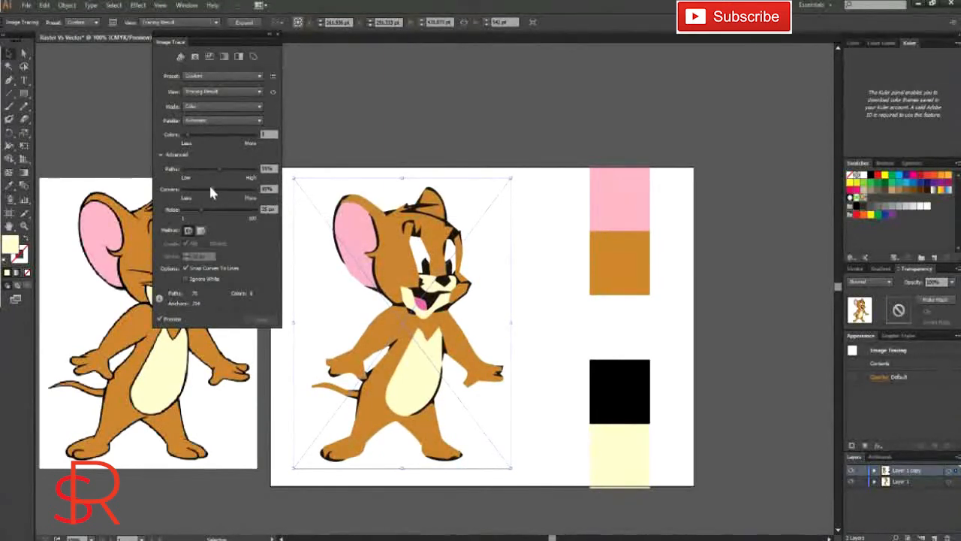
left_click_drag(252, 190, 249, 189)
mouse_move(201, 209)
left_mouse_down()
mouse_move(250, 227)
mouse_move(203, 214)
left_mouse_up()
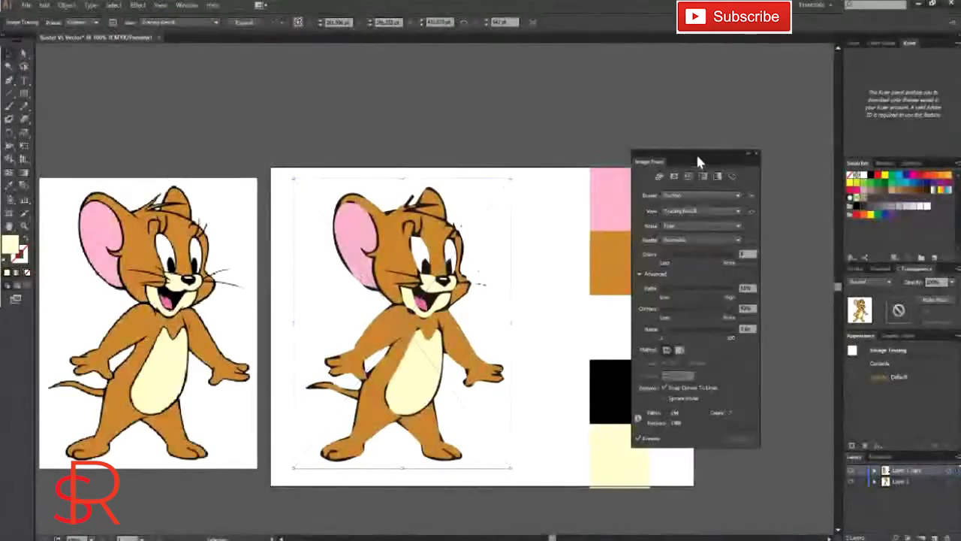
left_click(756, 154)
Step: Expand the traced mouse on the artboard into editable vector paths
left_click(554, 241)
left_click(458, 282)
left_click(243, 22)
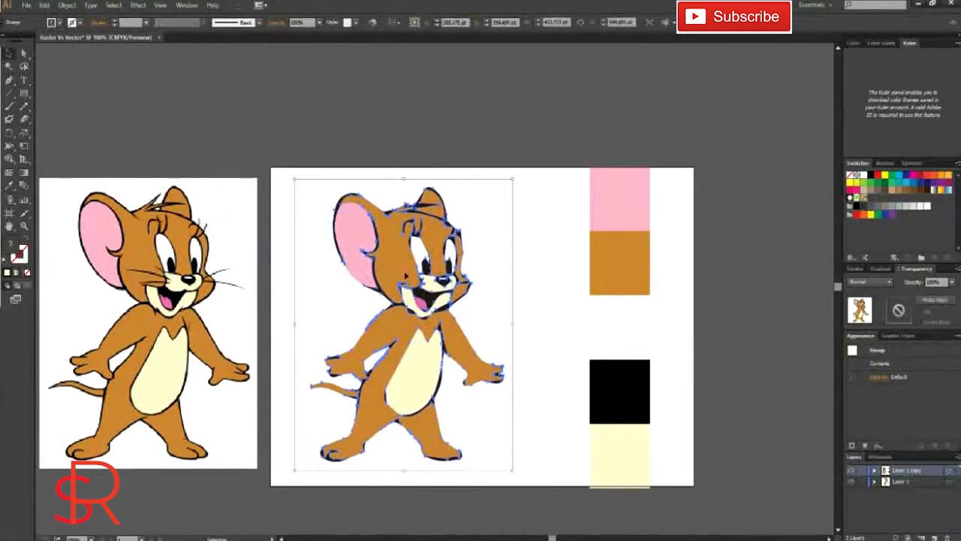
Step: Examine the expanded vector mouse's edges up close against the original raster image
scroll(366, 320, "up", 2)
scroll(361, 321, "down", 2)
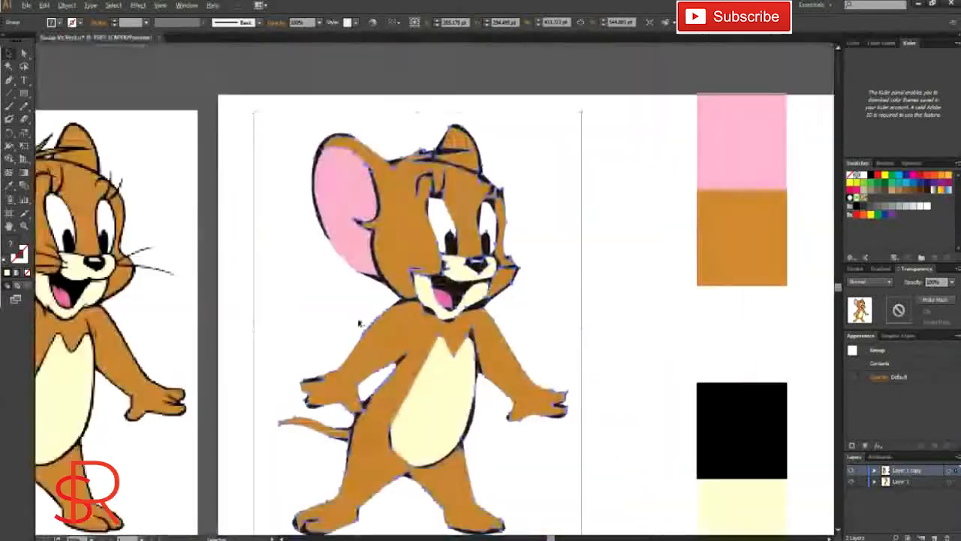
scroll(113, 280, "up", 3)
scroll(123, 263, "down", 1)
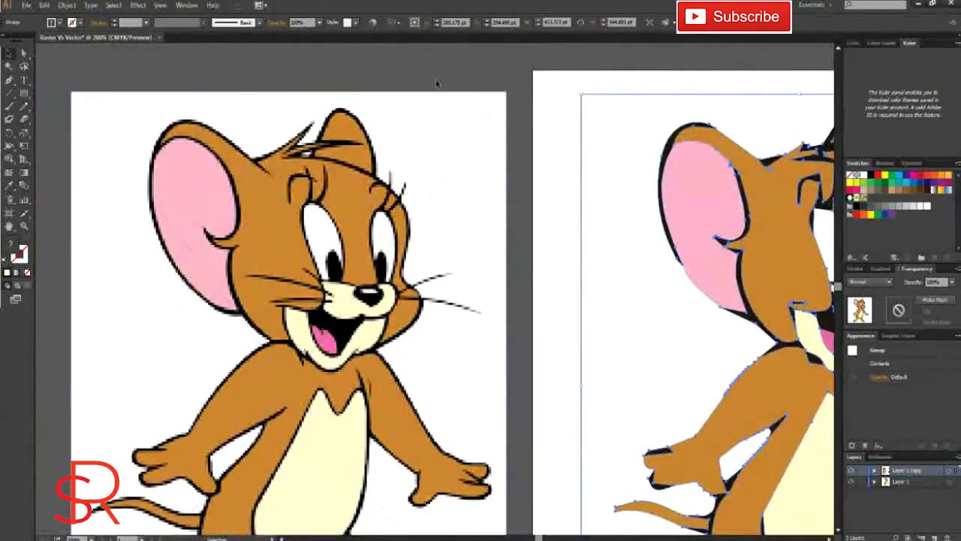
scroll(460, 302, "right", 2)
scroll(458, 304, "right", 2)
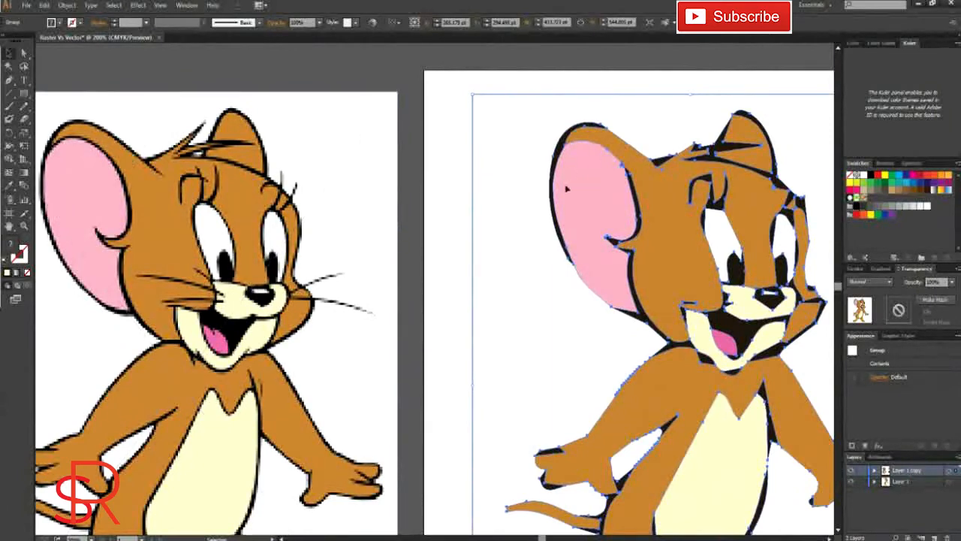
scroll(628, 229, "down", 2)
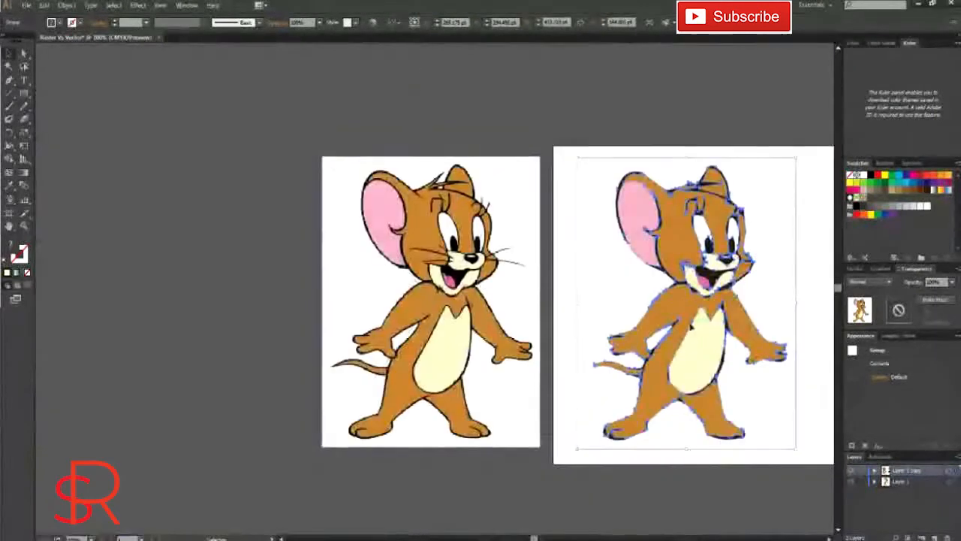
scroll(567, 259, "right", 3)
Step: Hide the expanded mouse group inside the layer copy while keeping the colour squares shown
left_click(852, 471)
scroll(657, 335, "right", 3)
left_click(852, 470)
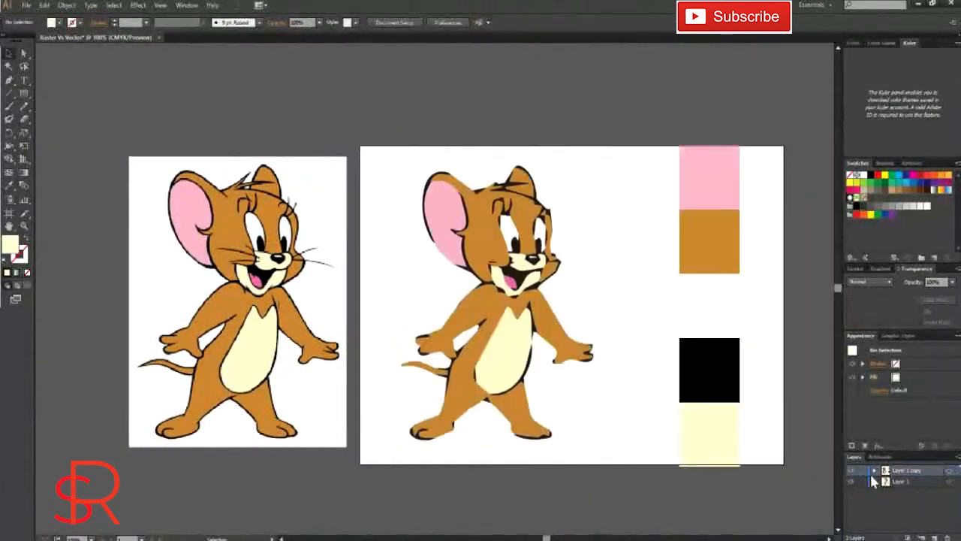
left_click(875, 470)
scroll(931, 496, "down", 2)
left_click(851, 517)
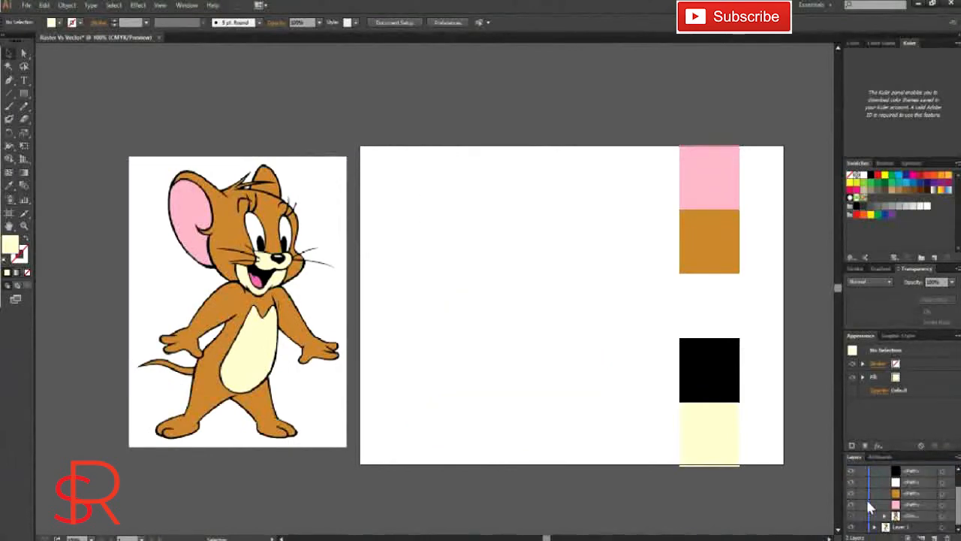
Step: Duplicate the original raster mouse onto the artboard and deselect it
left_click(288, 308)
left_click_drag(285, 308, 538, 328)
key("ctrl+shift+a")
Step: Trace the large ear's outer edge with the Pen tool, from its base up and over the top
scroll(460, 253, "up", 1)
scroll(460, 254, "up", 1)
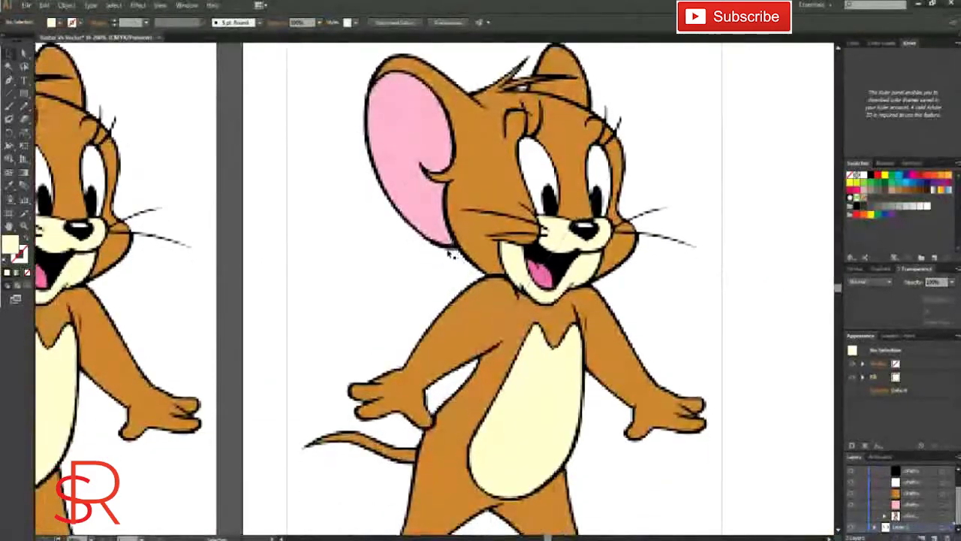
left_click(9, 80)
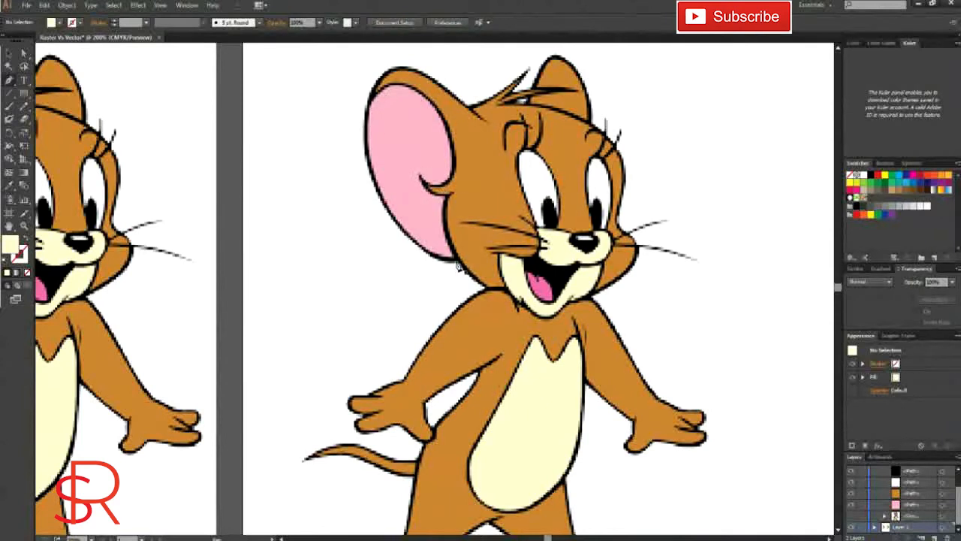
left_click_drag(458, 266, 373, 205)
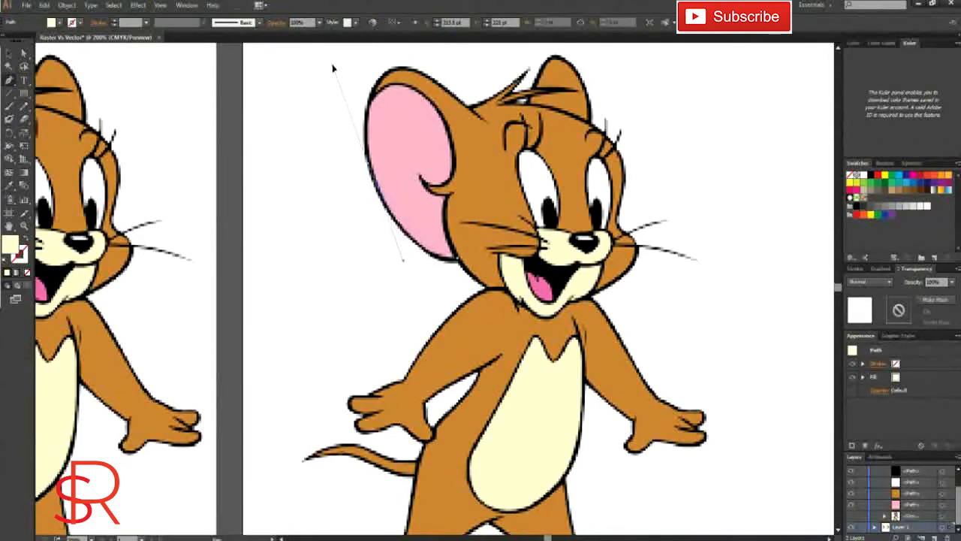
left_click_drag(334, 68, 333, 66)
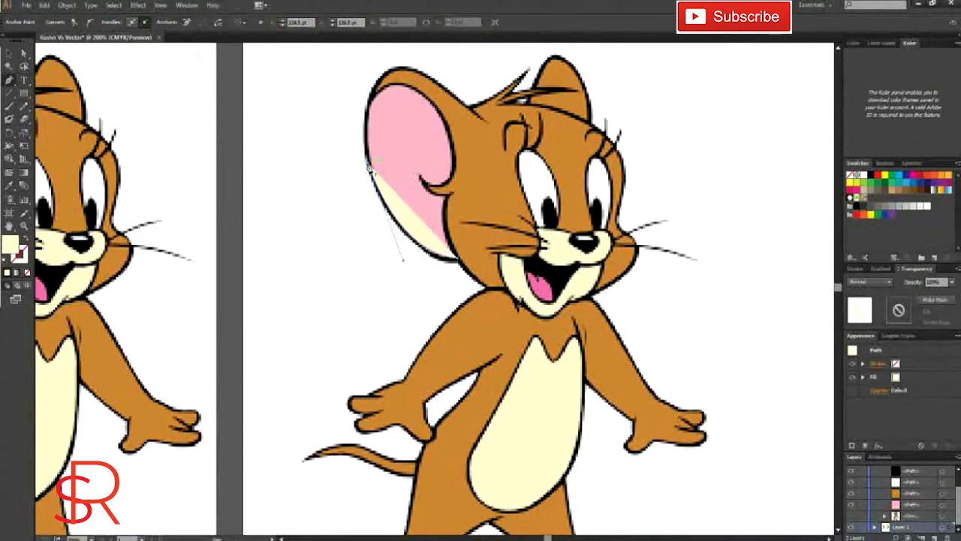
left_click_drag(419, 90, 485, 118)
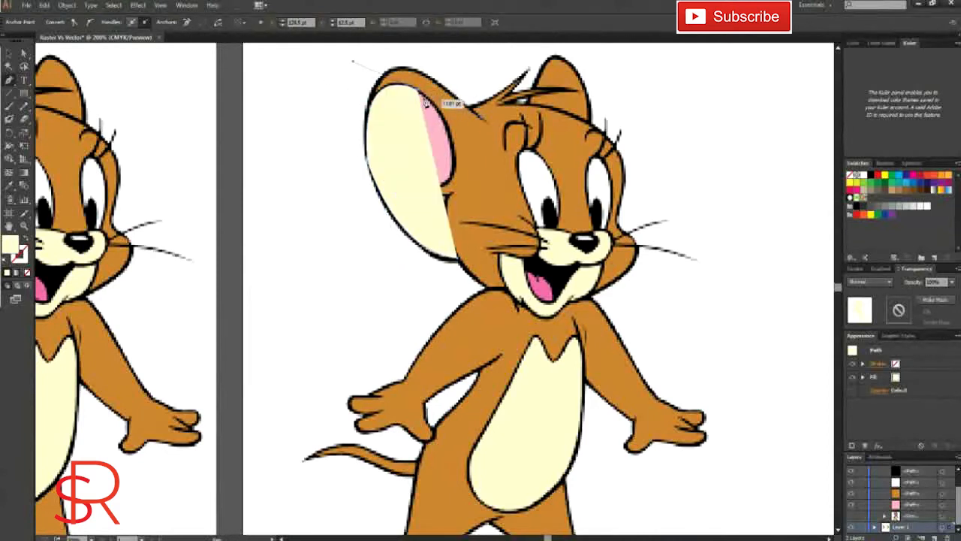
left_click(419, 90)
Step: Remove the fill from the ear path and give it a near-black stroke
left_click(27, 275)
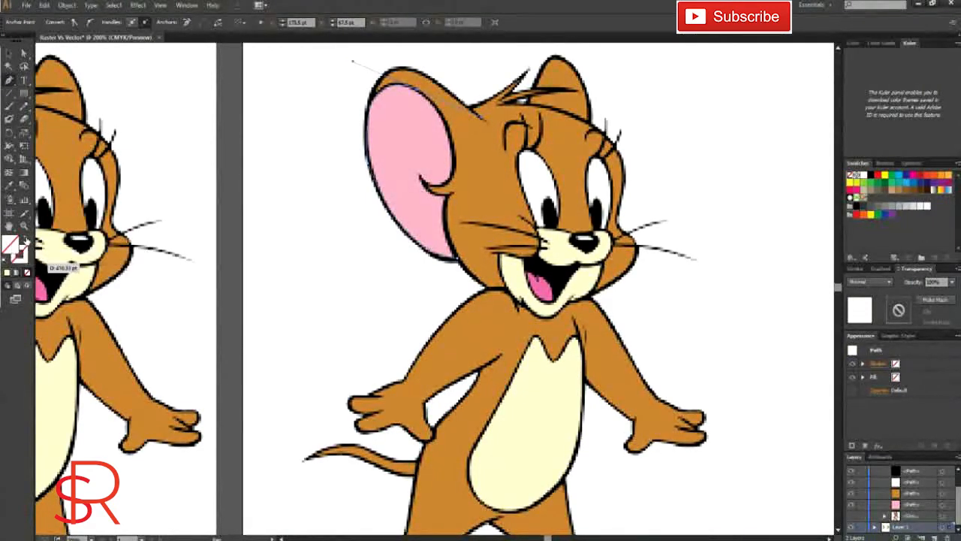
left_click(24, 258)
double_click(21, 253)
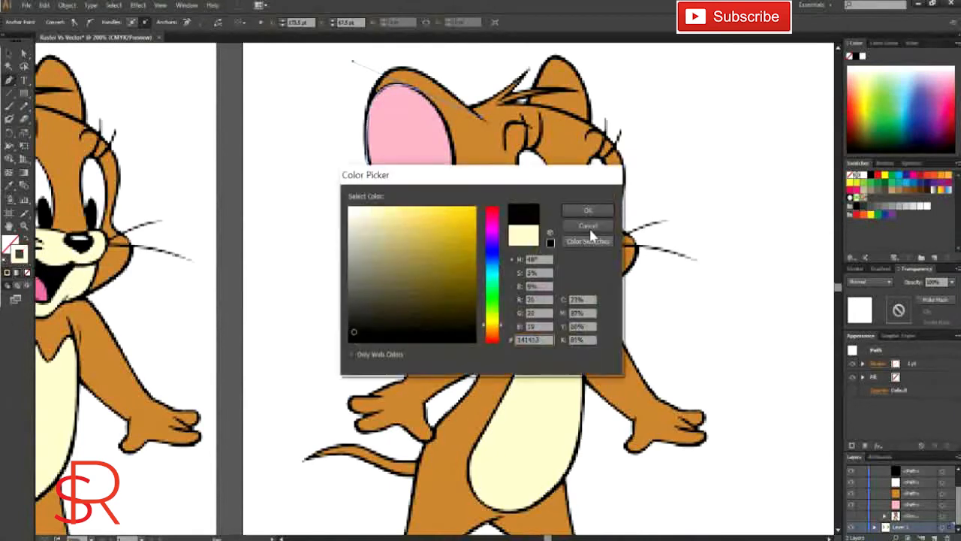
left_click(590, 209)
left_click(9, 243)
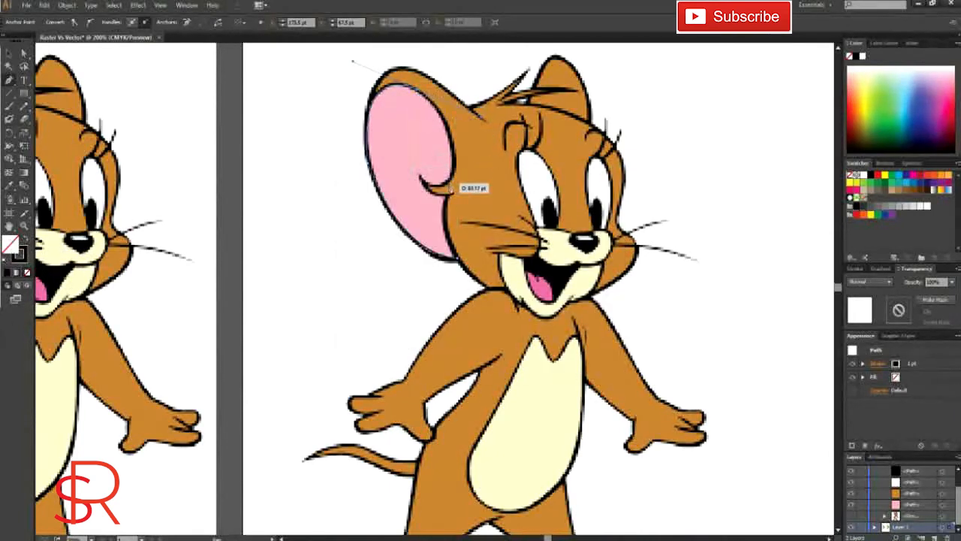
Step: Trace the large ear's pink inner area with the Pen tool around its curled notch and pointed base, then close the path along the outer edge
left_click(454, 172)
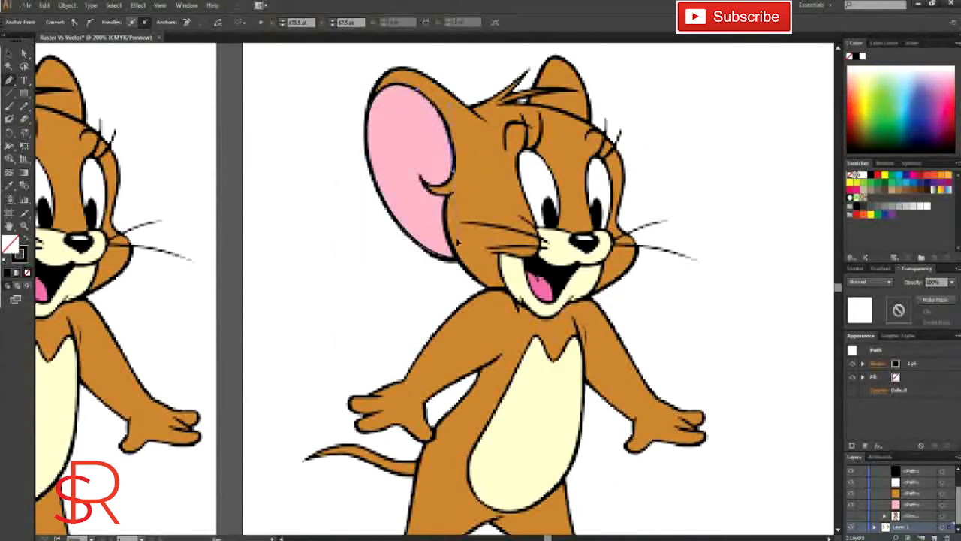
left_click(454, 172)
left_click_drag(421, 178, 399, 148)
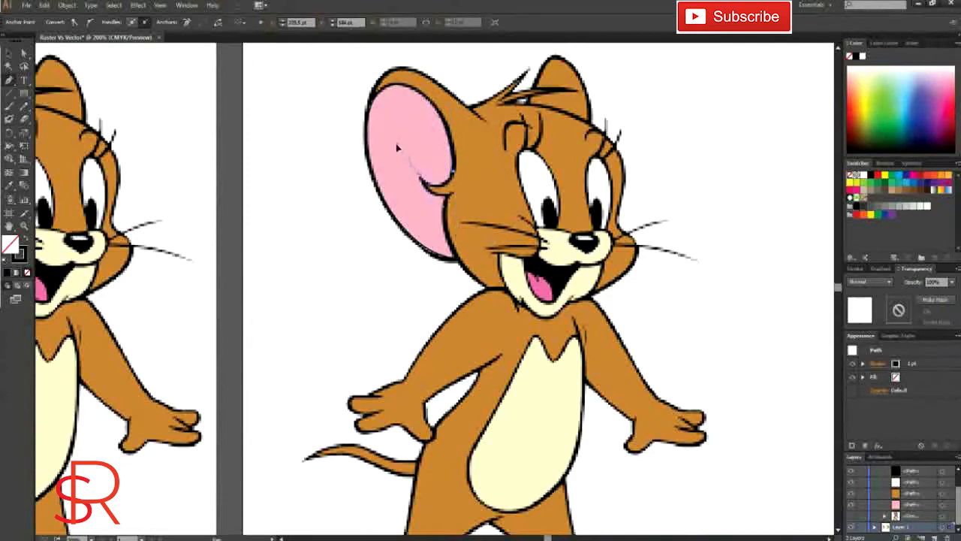
left_click_drag(453, 196, 471, 198)
left_click(453, 196)
left_click_drag(458, 260, 485, 305)
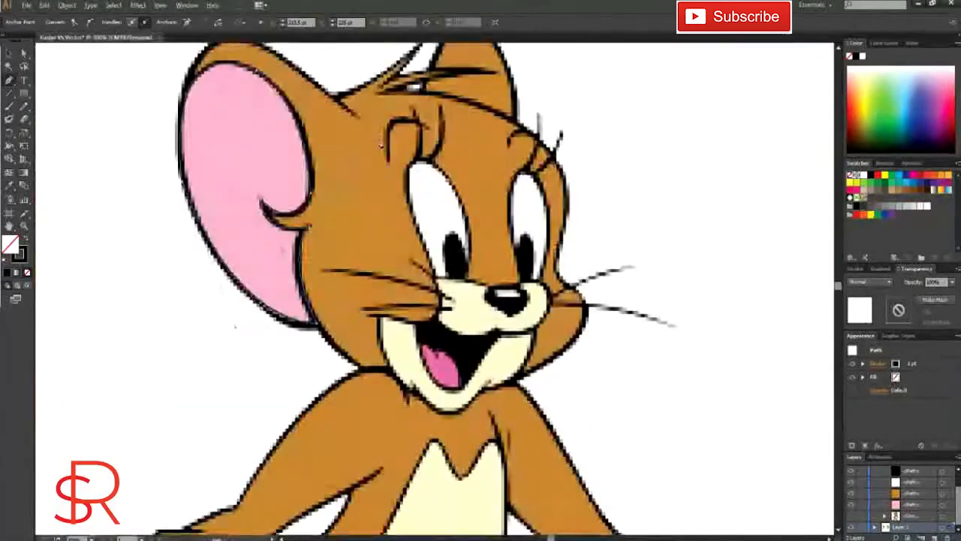
scroll(381, 145, "up", 1)
left_click_drag(180, 160, 197, 71)
scroll(401, 130, "down", 2)
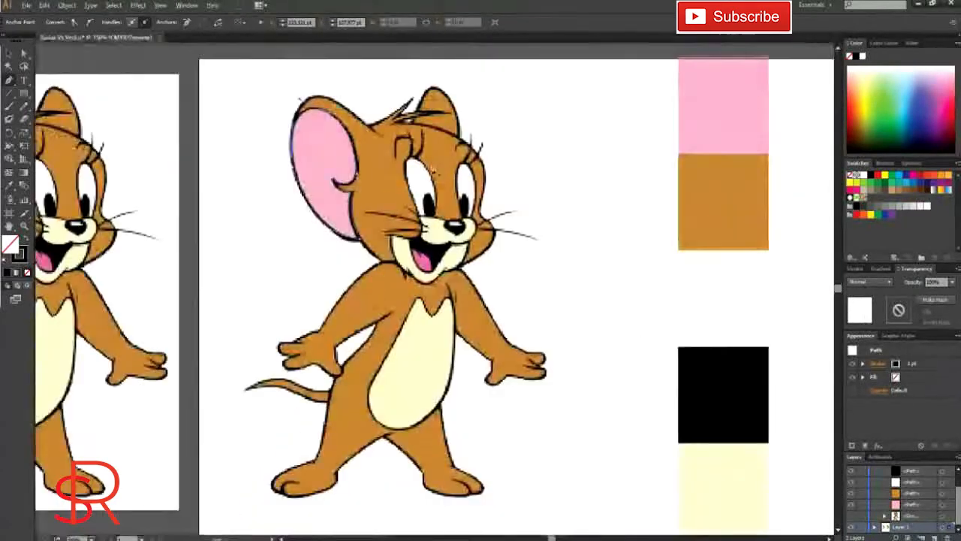
Step: Deselect the inner ear path and toggle the raster mouse's visibility to examine the traced outline on its own
scroll(878, 518, "down", 1)
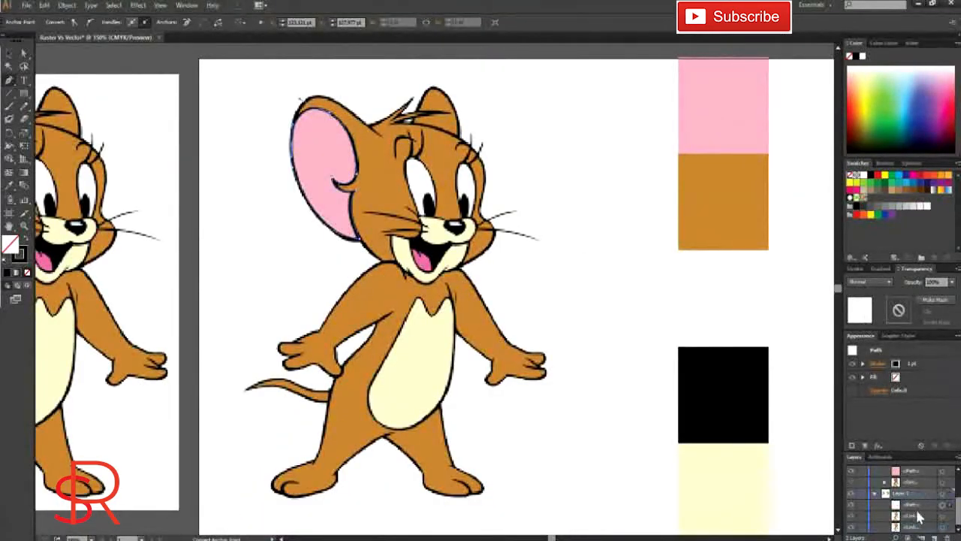
left_click(851, 494)
left_click(851, 493)
left_click(851, 495)
left_click(851, 495)
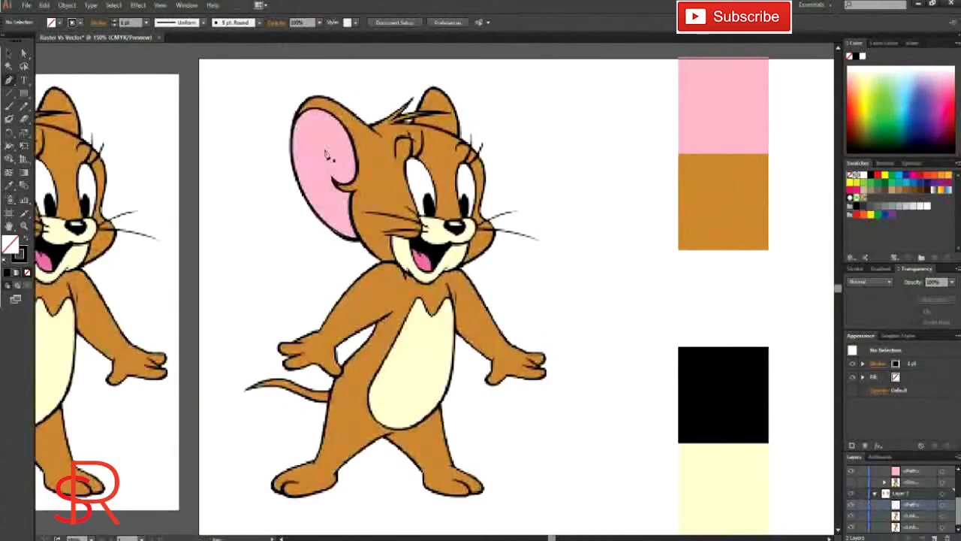
left_click(9, 55)
left_click(428, 304)
left_click(851, 518)
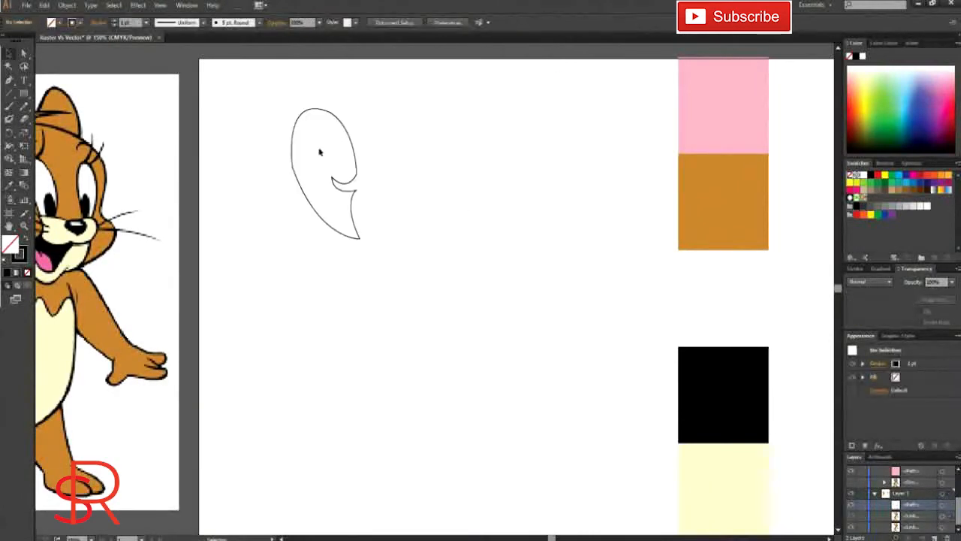
left_click(851, 518)
left_click(851, 519)
left_click(851, 518)
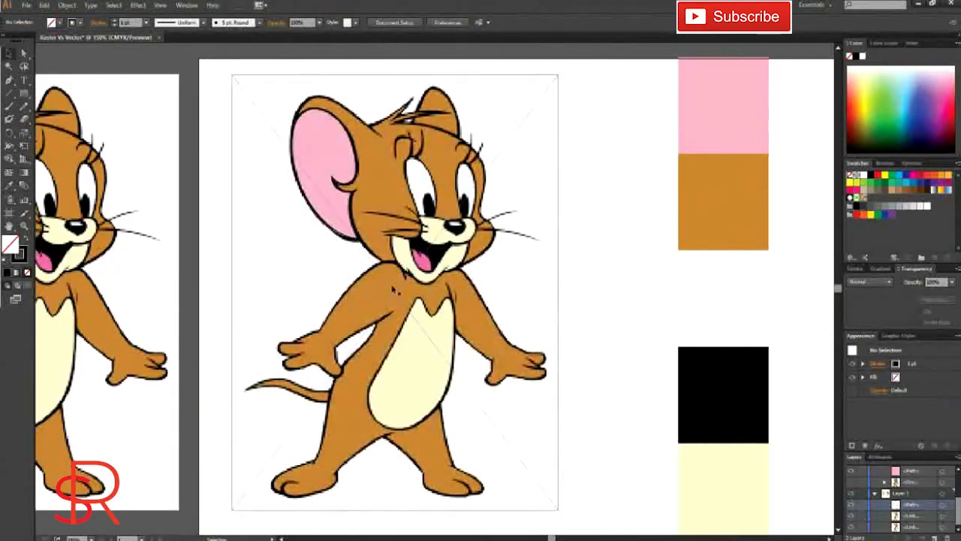
Step: Trace the large ear's outer top edge as a separate open path from the ear's base to its outer side, and deselect it
left_click_drag(395, 290, 426, 308)
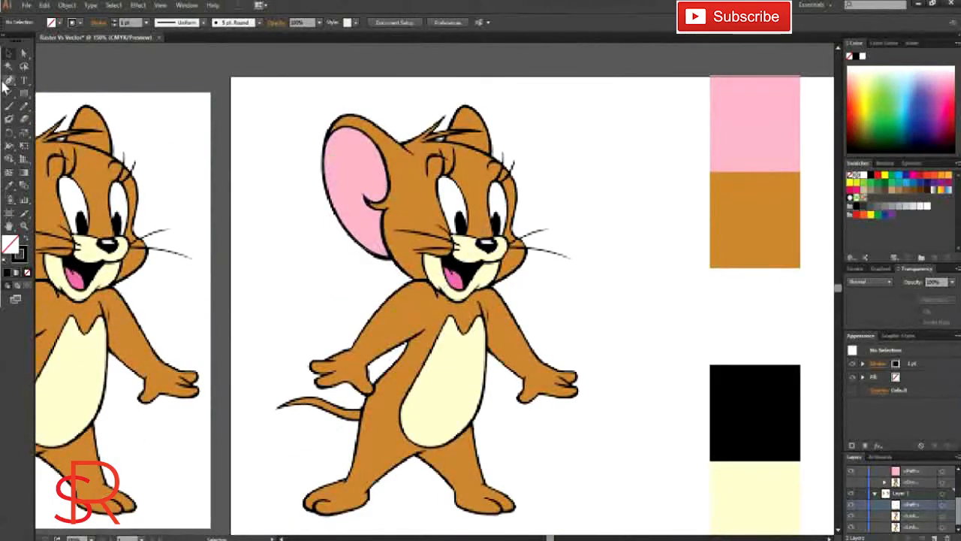
left_click(412, 154)
left_click_drag(328, 140, 316, 204)
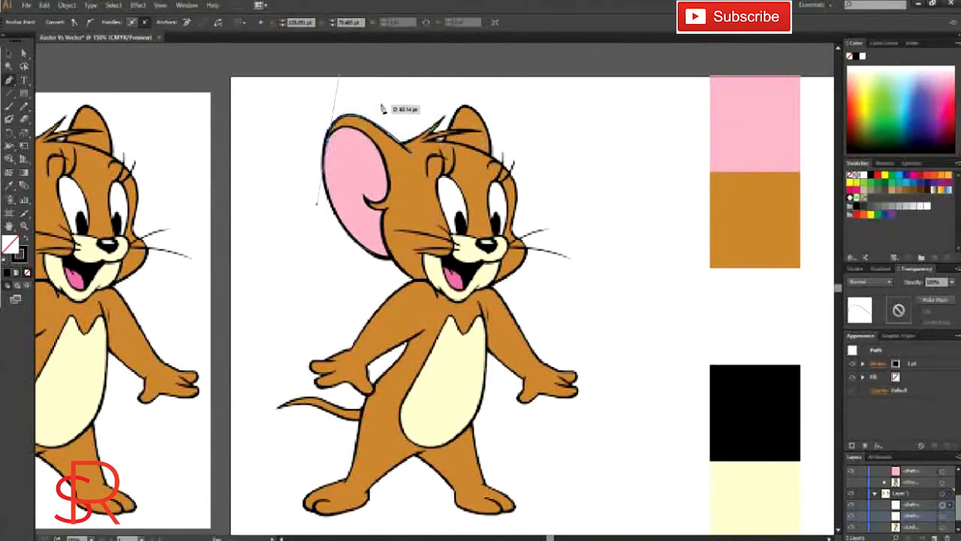
left_click(9, 54)
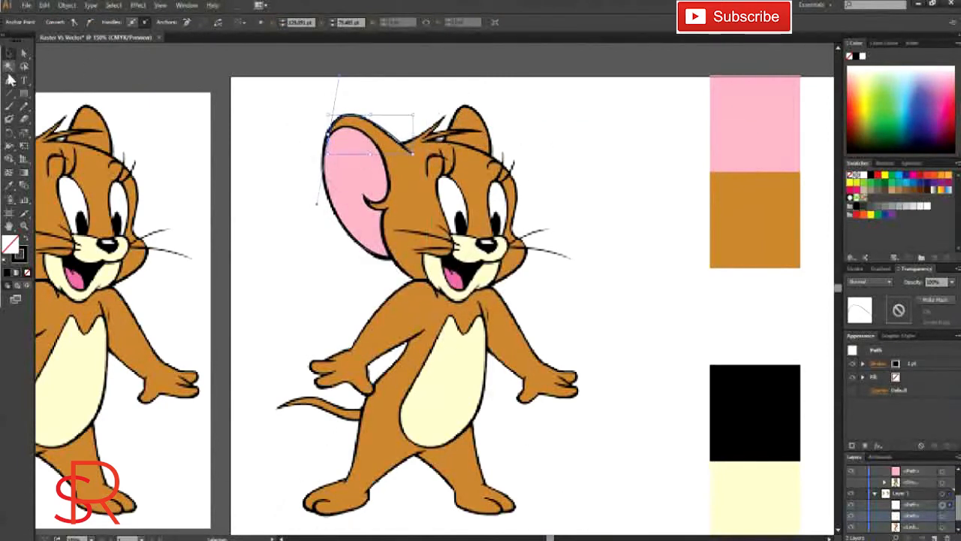
left_click(248, 90)
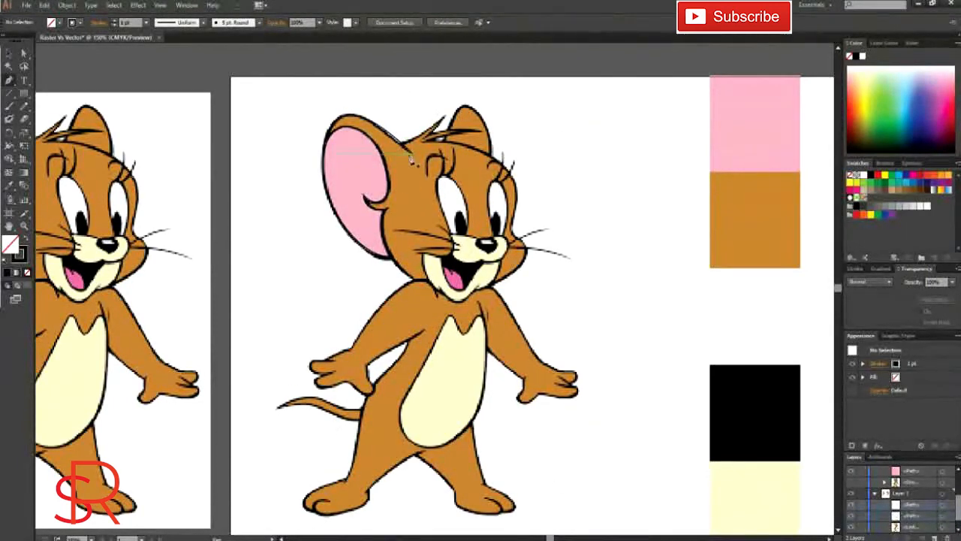
Step: Trace the head outline with the Pen tool from the large ear's base over the hair and forehead, around the far cheek and along the muzzle
left_click_drag(411, 158, 430, 143)
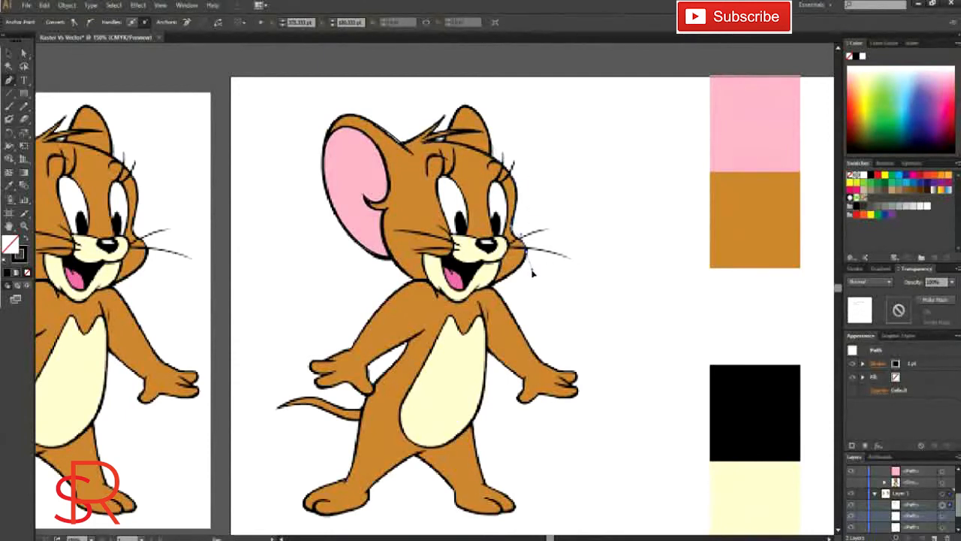
left_click_drag(515, 237, 460, 248)
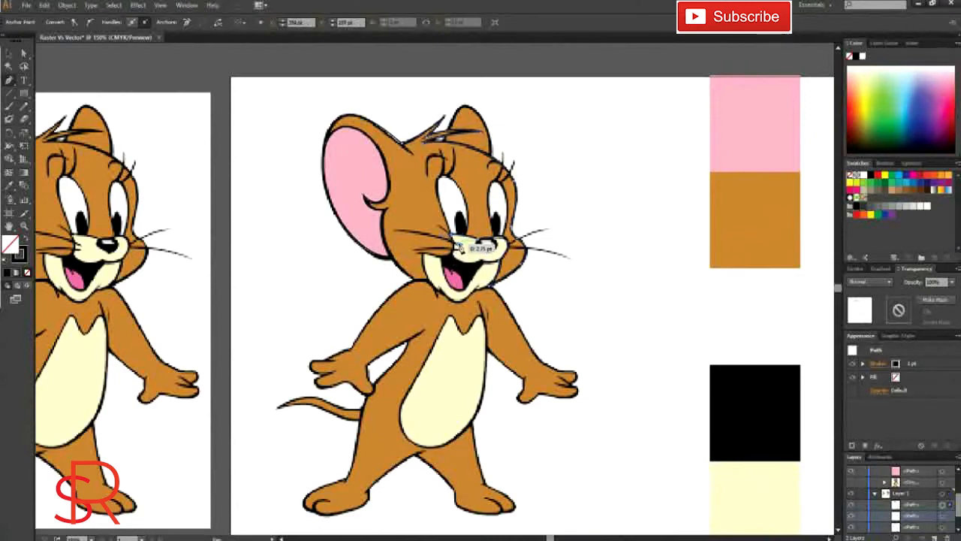
scroll(462, 250, "up", 5)
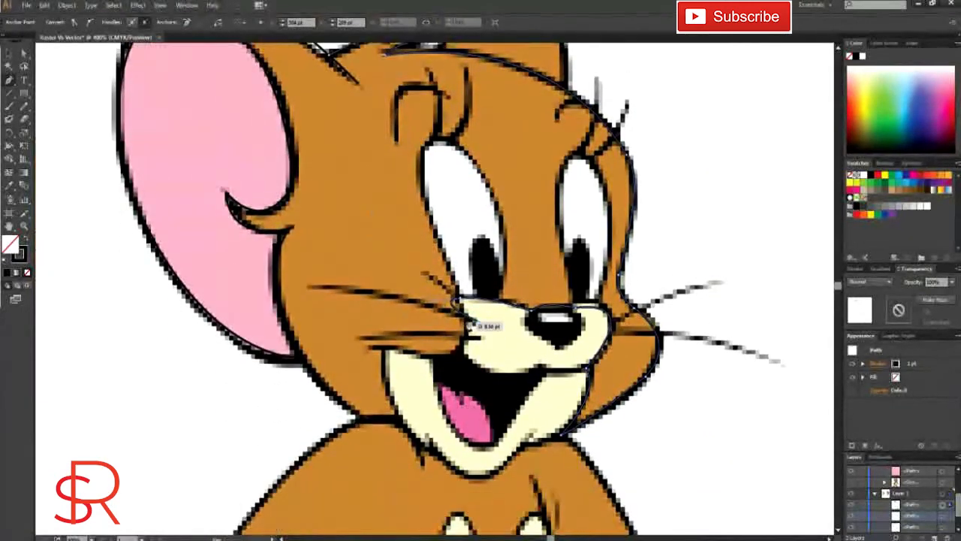
left_click(51, 58, "ctrl")
left_click(468, 319)
left_click_drag(467, 338, 477, 337)
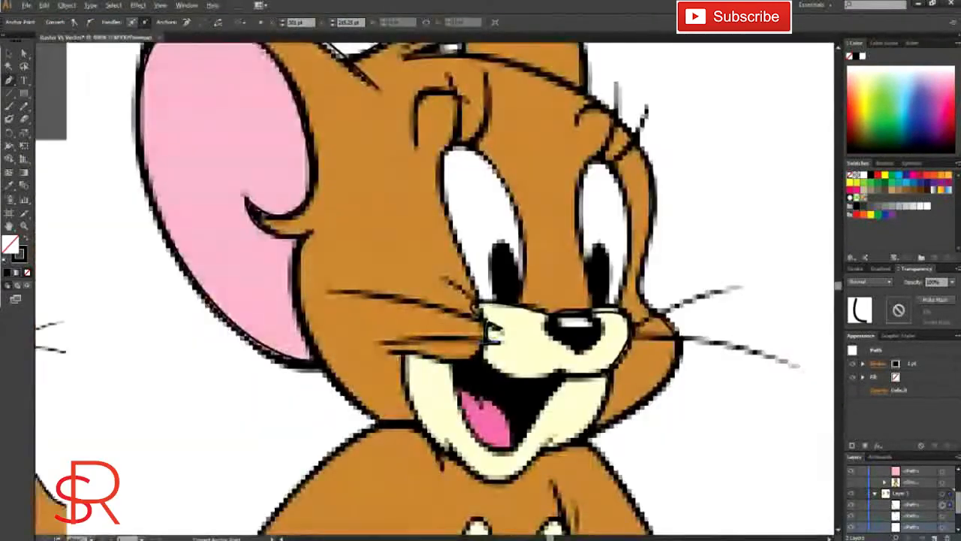
Step: Continue the head path from the muzzle along the near cheek's lower edge and down the outer side of the cream mouth area
left_click(482, 355)
left_click(470, 362)
left_click(452, 363)
left_click(433, 358)
left_click(416, 353)
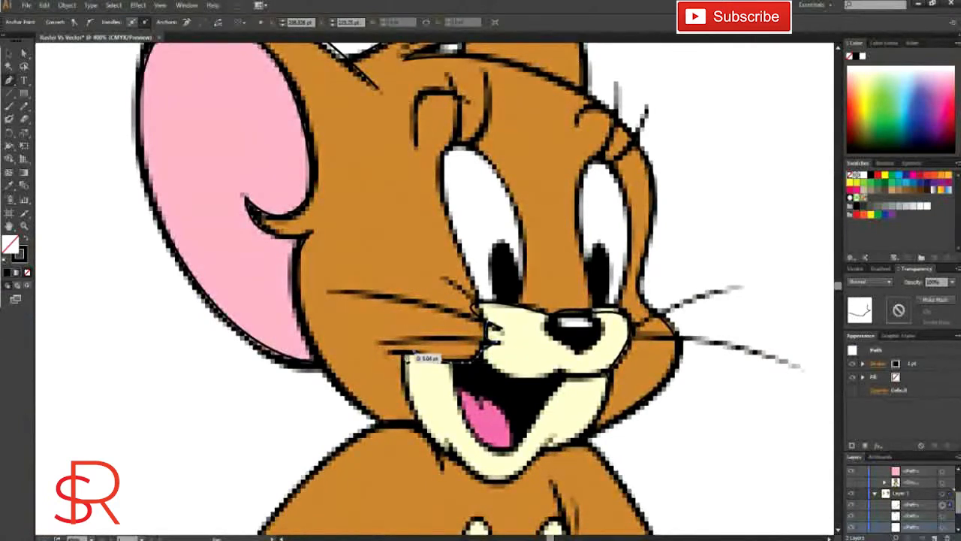
left_click(404, 353)
left_click(406, 386)
left_click(419, 422)
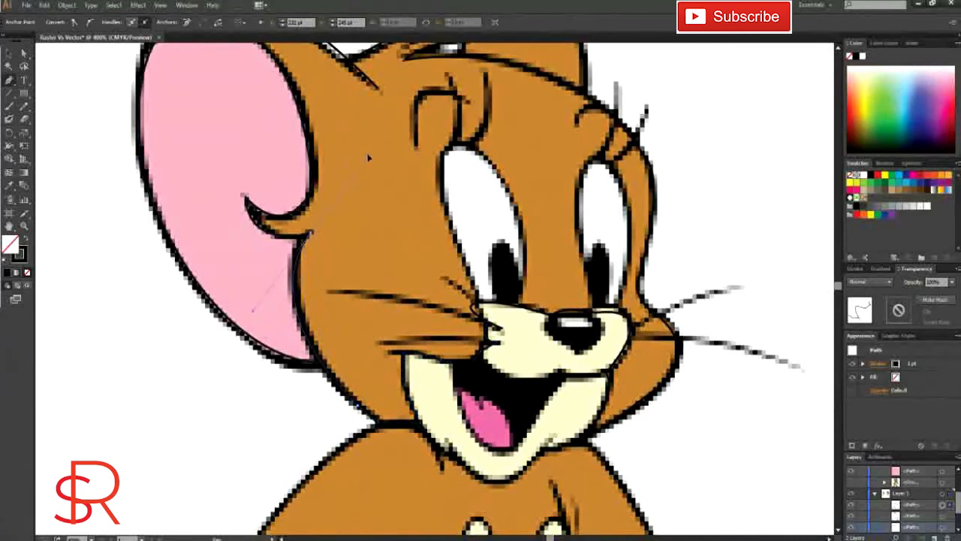
Step: Extend the head path up the jaw, around the large ear's notch and along the upper edge of its pink area
left_click_drag(247, 198, 245, 147)
scroll(353, 173, "up", 2)
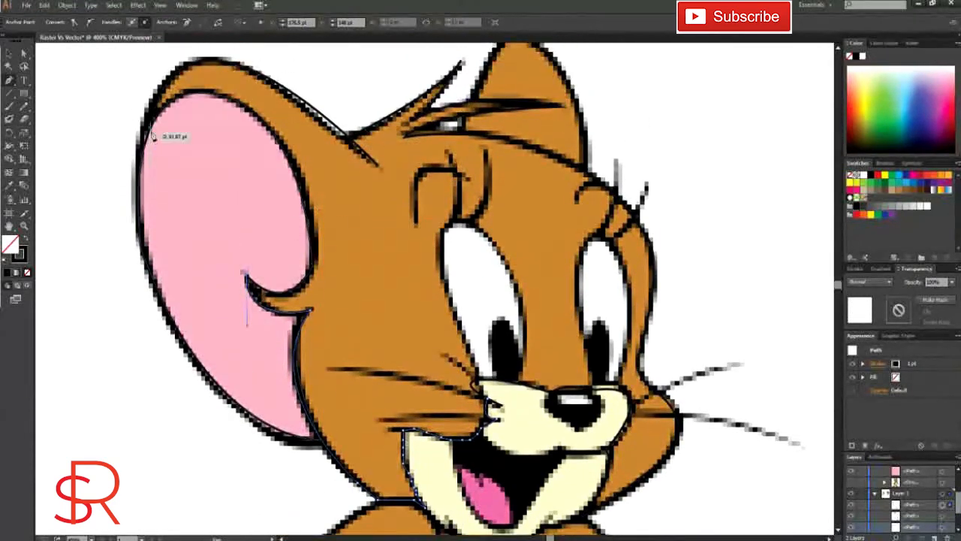
scroll(371, 255, "left", 5)
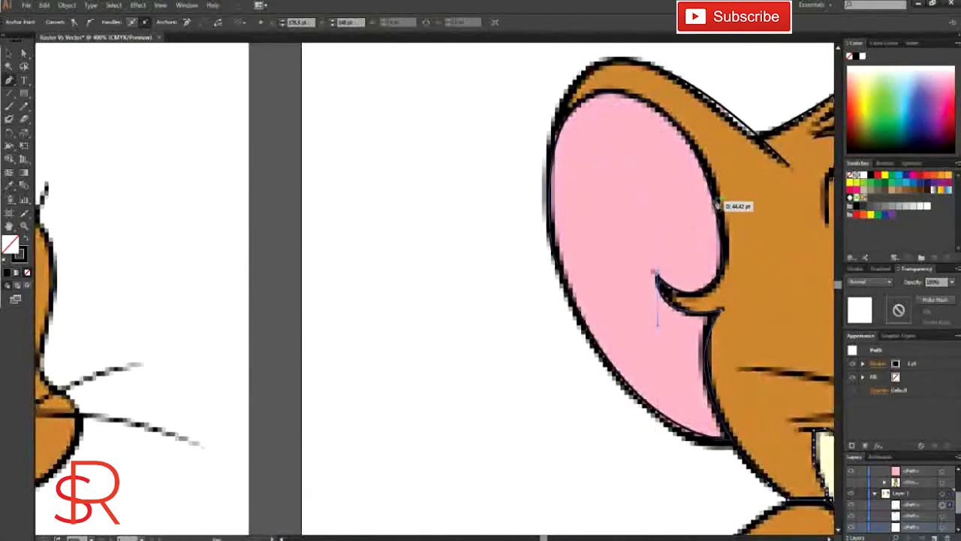
left_click_drag(686, 73, 691, 57)
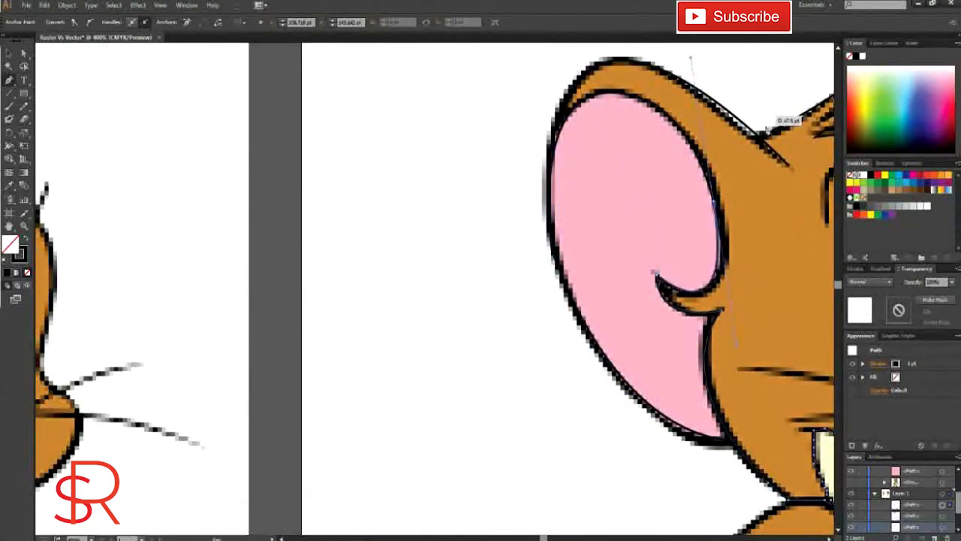
key("ctrl+z")
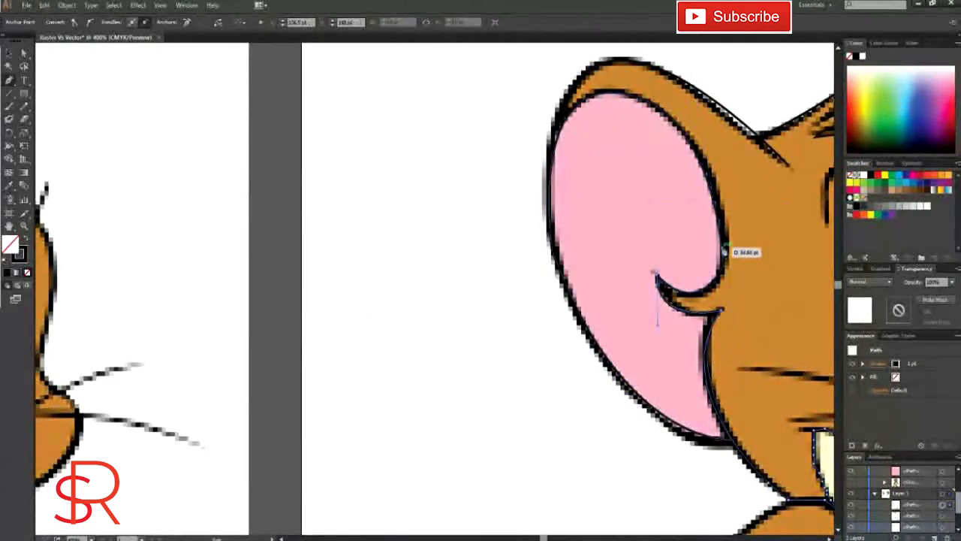
left_click_drag(722, 247, 735, 163)
left_click(722, 247)
left_click_drag(555, 154, 542, 76)
left_click(630, 94)
left_click_drag(550, 170, 530, 268)
left_click(551, 171)
Step: Close the head path by following the large ear's outer rim over the top and back to its base
scroll(518, 196, "right", 1)
scroll(511, 197, "down", 3)
scroll(507, 182, "up", 3)
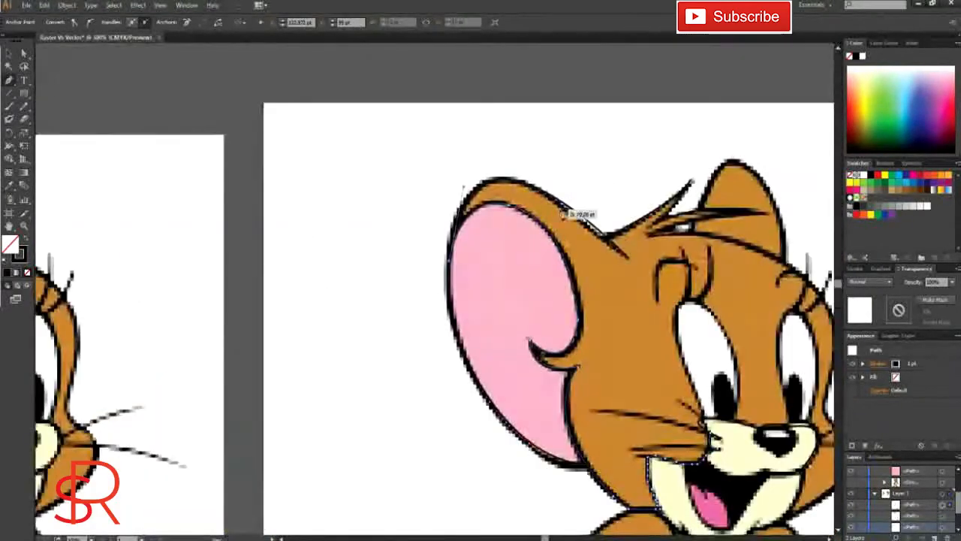
scroll(624, 218, "down", 2)
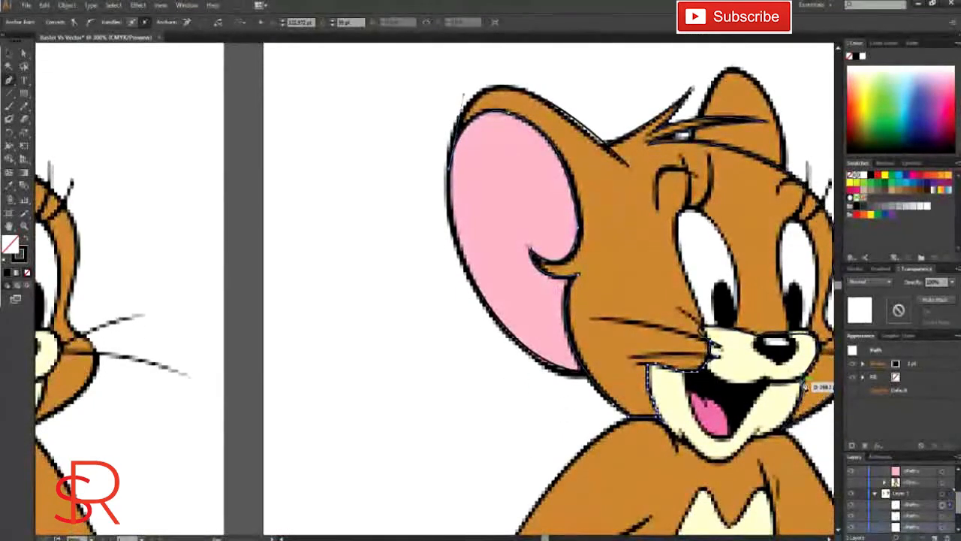
scroll(609, 157, "down", 2)
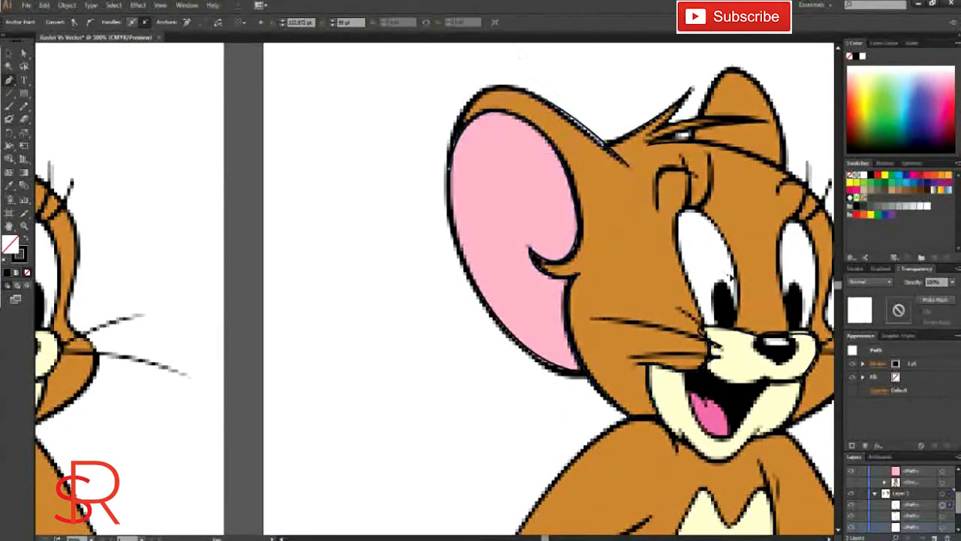
scroll(523, 268, "down", 2)
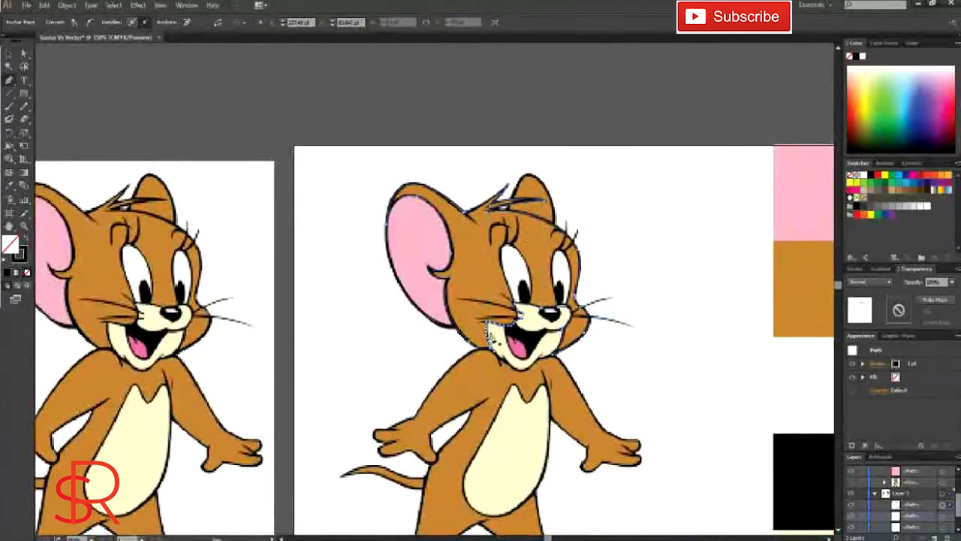
Step: Fill the inner ear path with the sample square's pink using the Eyedropper, leaving it without a stroke
scroll(33, 111, "down", 1)
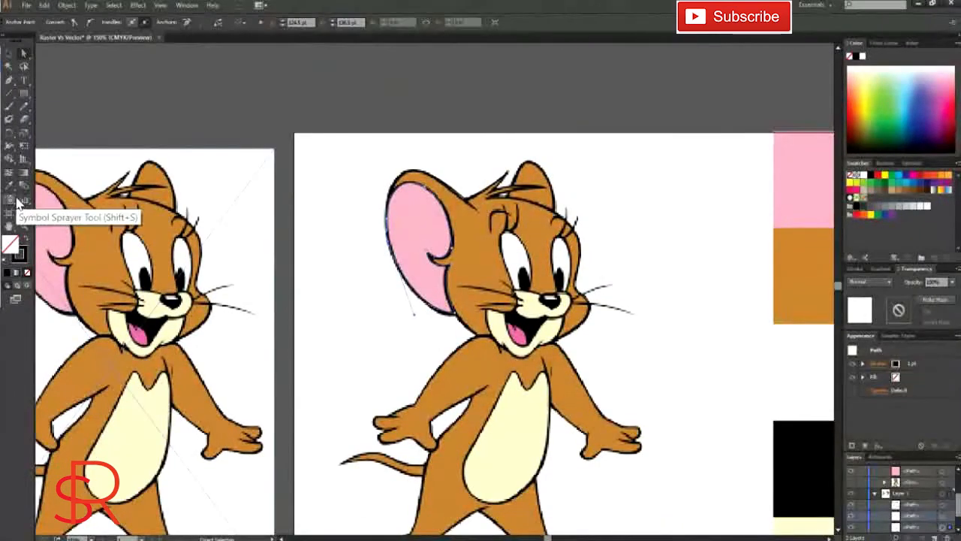
left_click(895, 378)
left_click(720, 207)
key("i")
left_click(438, 250)
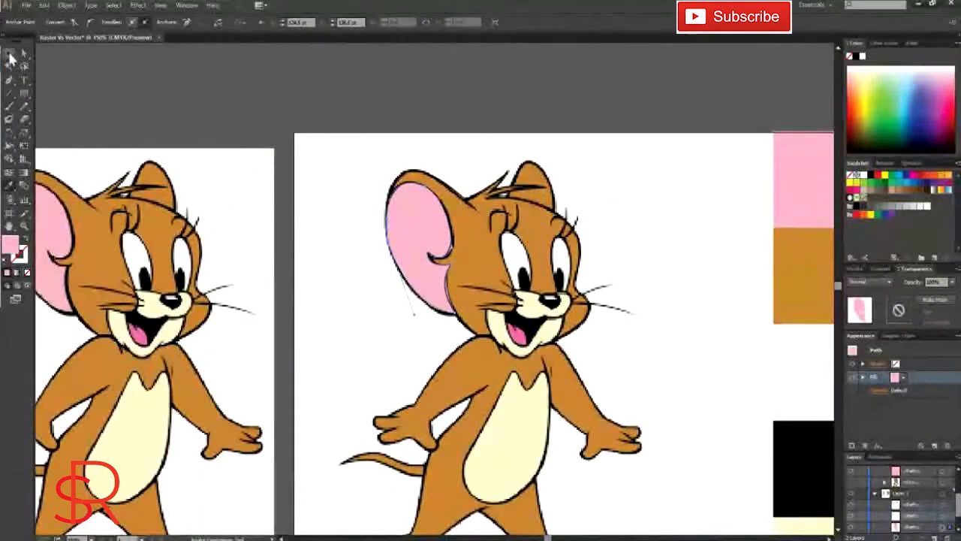
Step: Hide the raster mouse and fill the head path with the sample square's brown using the Eyedropper
left_click(9, 55)
left_click(851, 494)
left_click(851, 494)
scroll(858, 518, "down", 1)
left_click(852, 525)
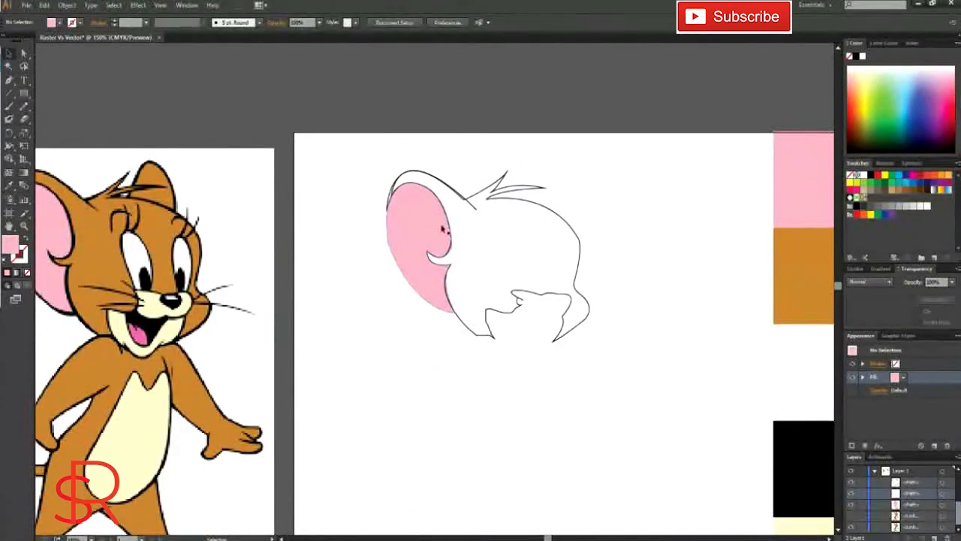
left_click(460, 204)
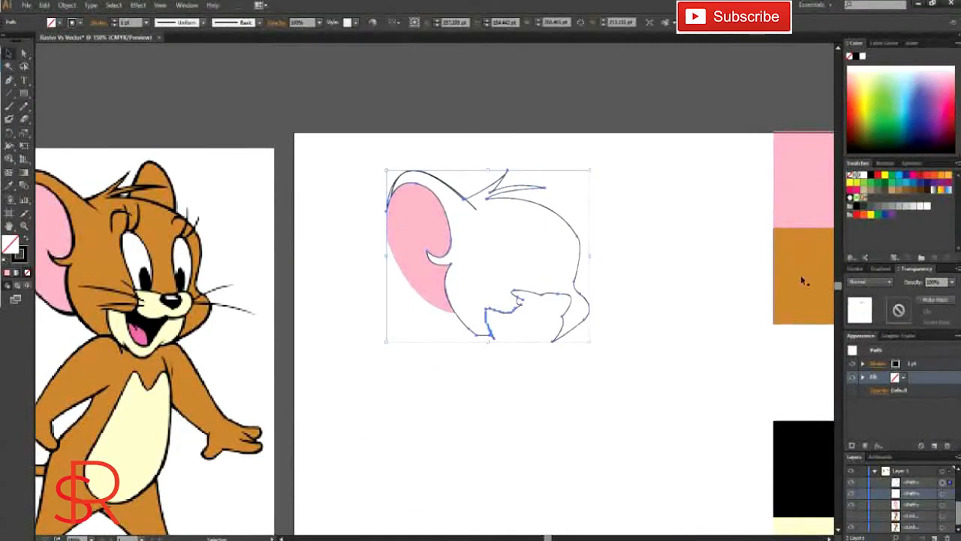
key("i")
left_click(802, 276)
Step: Show the raster mouse again and hide the brown head and pink inner ear shapes
left_click(852, 525)
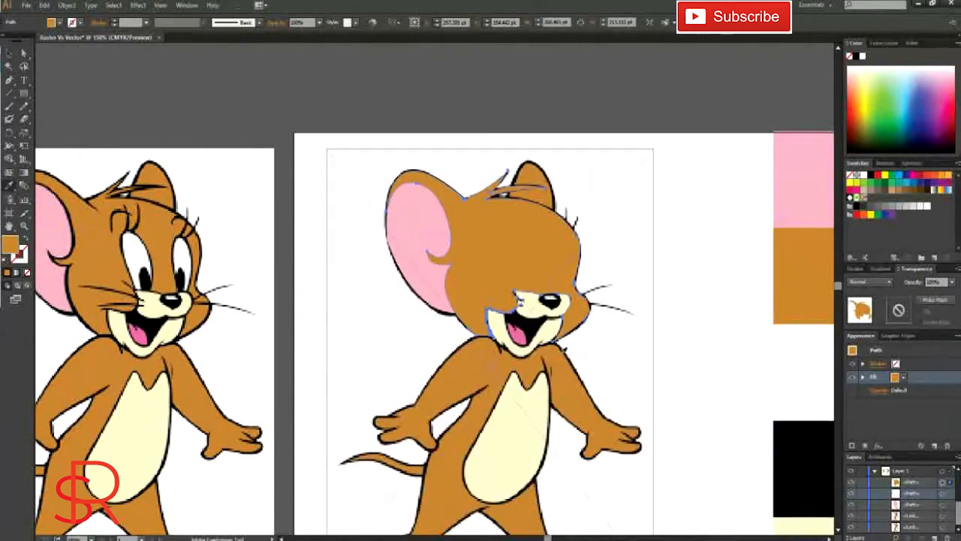
left_click(852, 484)
left_click(852, 484)
left_click(851, 504)
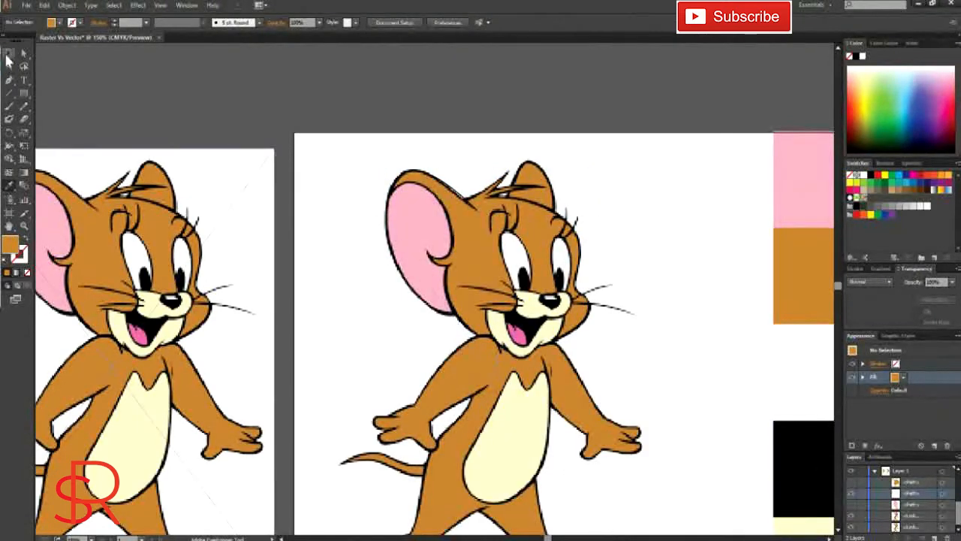
Step: Trace the eye nearer the large ear as a closed Pen tool shape and fill it with the sampled white
left_click(9, 80)
left_click(516, 291)
left_click_drag(506, 233, 516, 232)
left_click(524, 247)
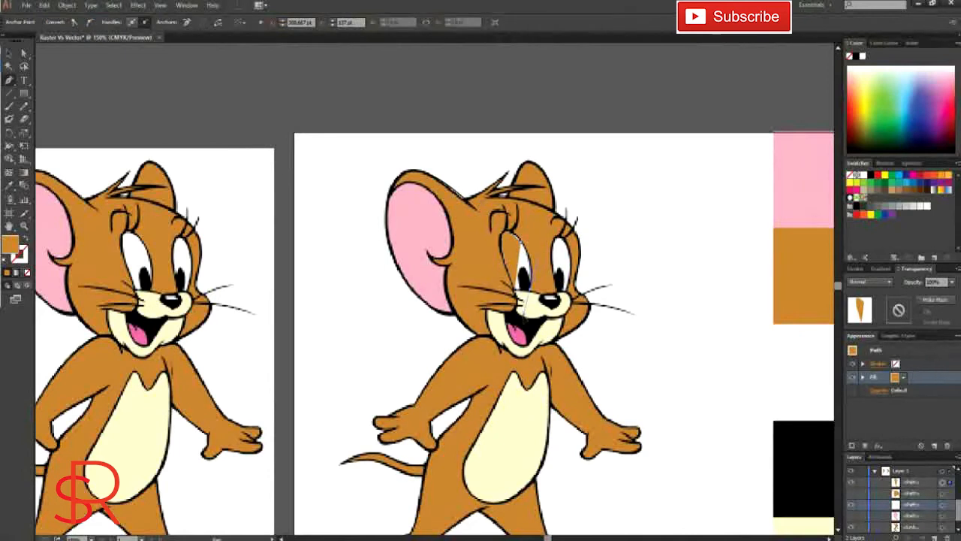
left_click_drag(525, 315, 525, 309)
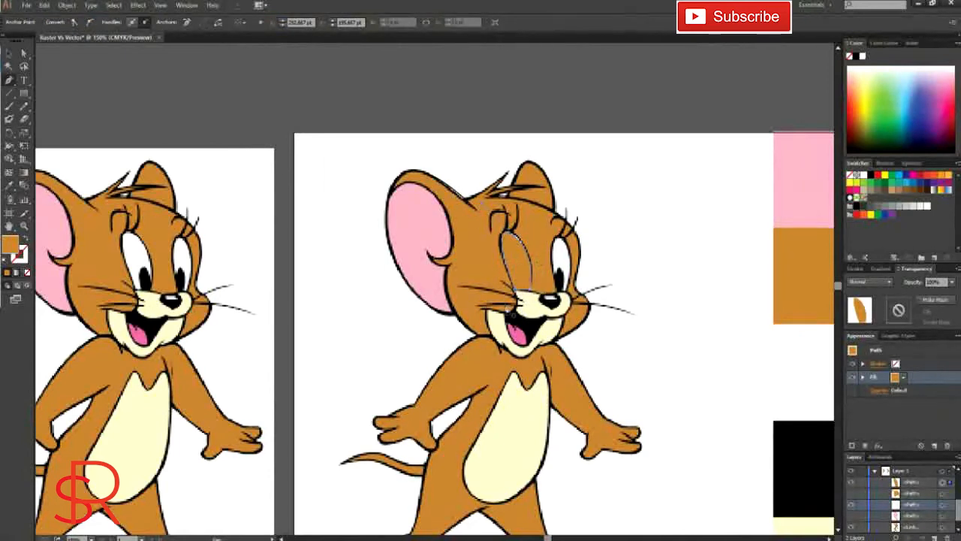
left_click(9, 186)
left_click(821, 367)
Step: Trace the eye farther from the large ear as a closed, white-filled Pen tool shape and deselect it
left_click(9, 81)
left_click(561, 292)
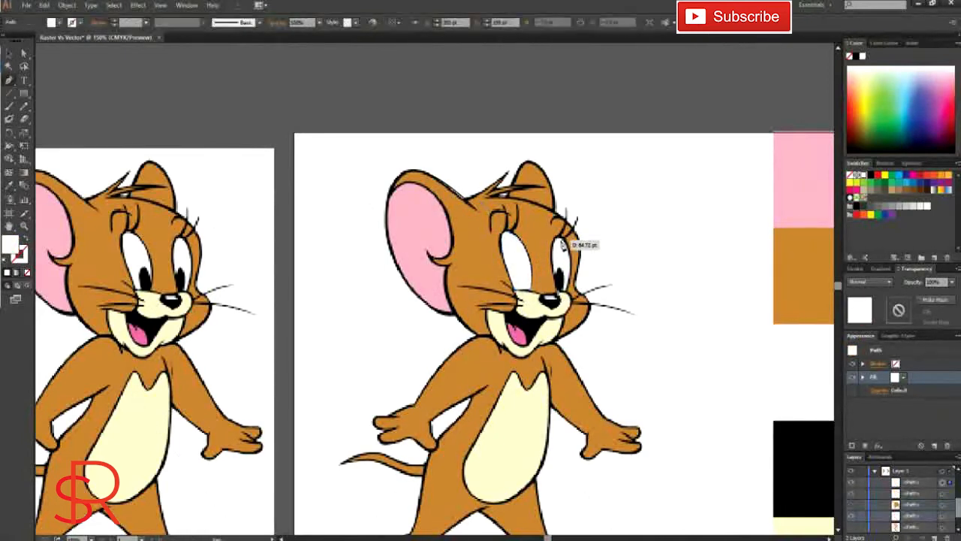
left_click(561, 236)
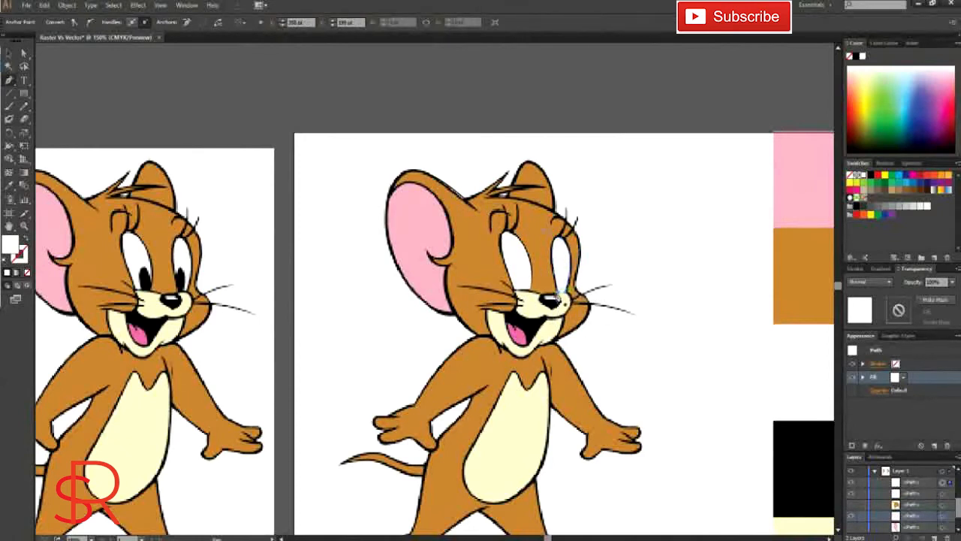
left_click(9, 53)
left_click(338, 105)
Step: Hide both white eye shapes, trace the pupil nearer the large ear with the Pen tool, and fill it with the sample square's black
scroll(916, 508, "up", 1)
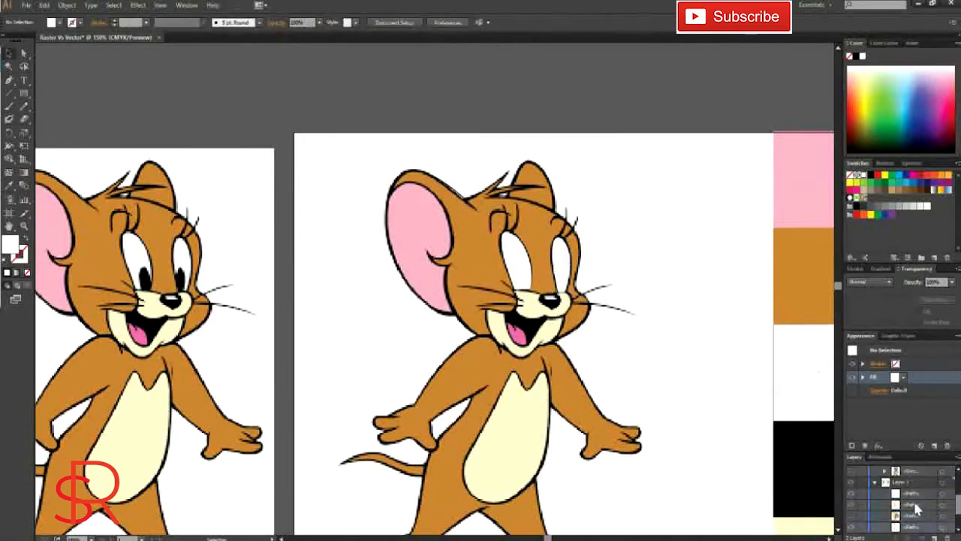
left_click_drag(851, 493, 851, 504)
key("p")
left_click(518, 290)
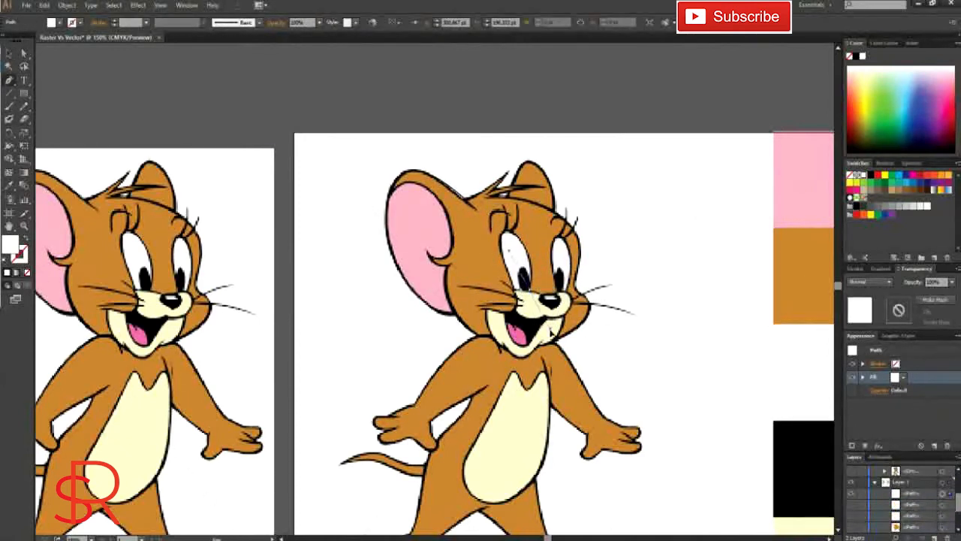
left_click_drag(550, 332, 555, 335)
left_click(532, 293)
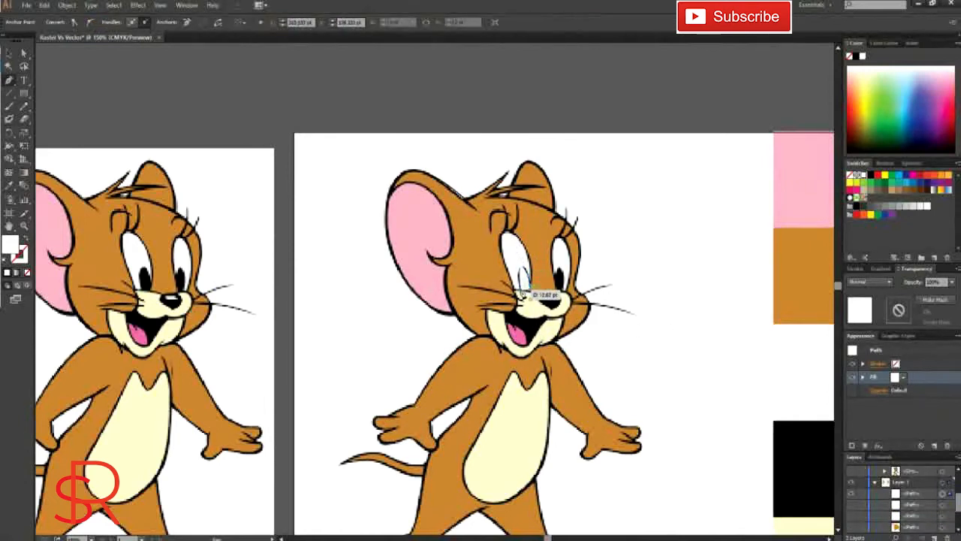
left_click(9, 187)
left_click(804, 466)
Step: Trace the other eye's pupil as a closed, black-filled Pen tool shape and deselect it
left_click(9, 81)
left_click(555, 290)
left_click_drag(564, 279, 563, 308)
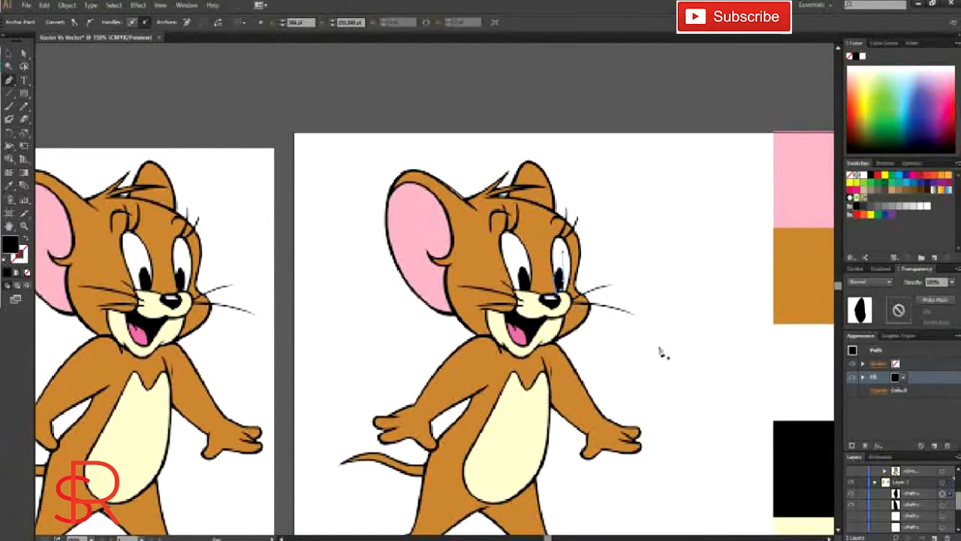
left_click(10, 53)
left_click(669, 240)
Step: Show the hidden eye and head shapes, and check the redrawn artwork with the raster mouse temporarily hidden
scroll(891, 511, "down", 3)
left_click(851, 506)
left_click(852, 493)
left_click(852, 483)
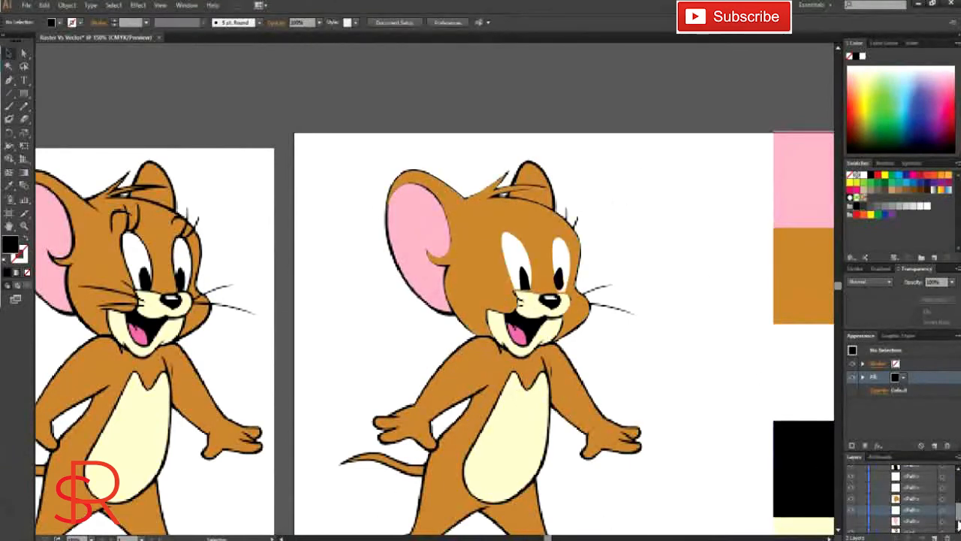
scroll(864, 503, "down", 2)
left_click(852, 516)
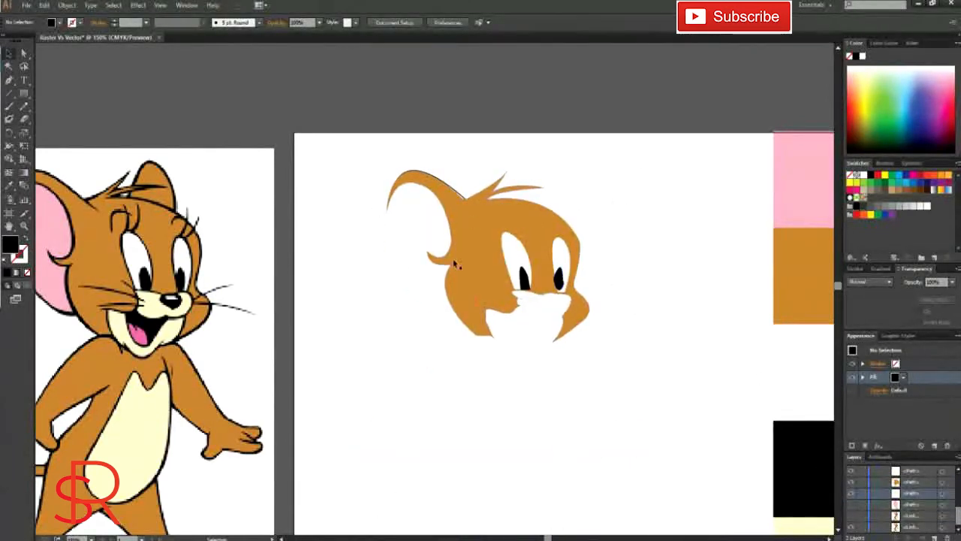
scroll(567, 298, "down", 1)
left_click(851, 527)
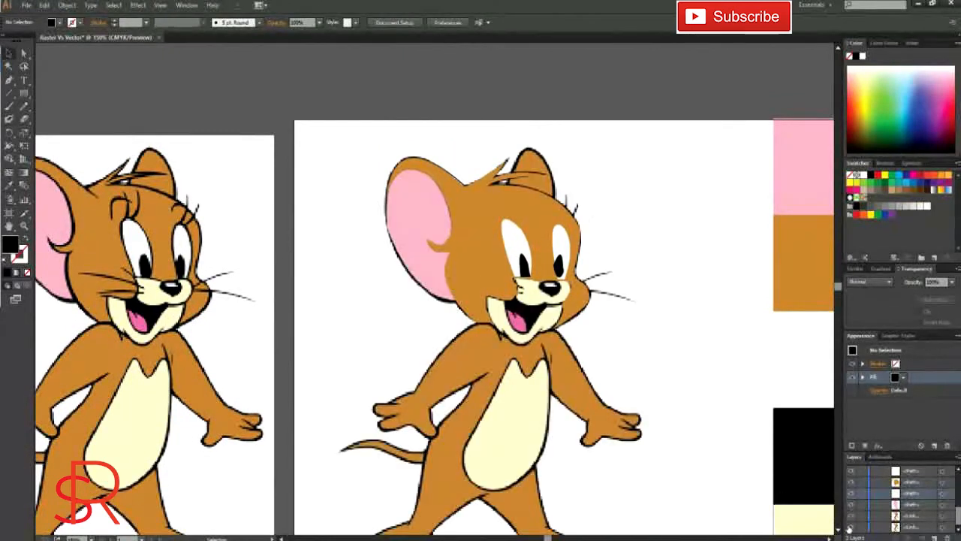
Step: Hide the brown head shape, trace the muzzle around the nose with the Pen tool, and fill it with the sample square's cream
left_click(851, 482)
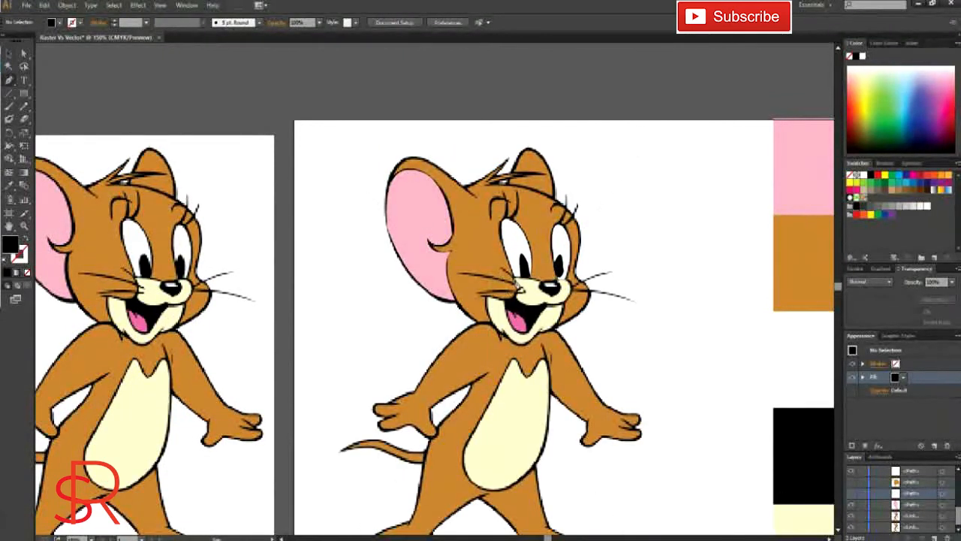
left_click(553, 290)
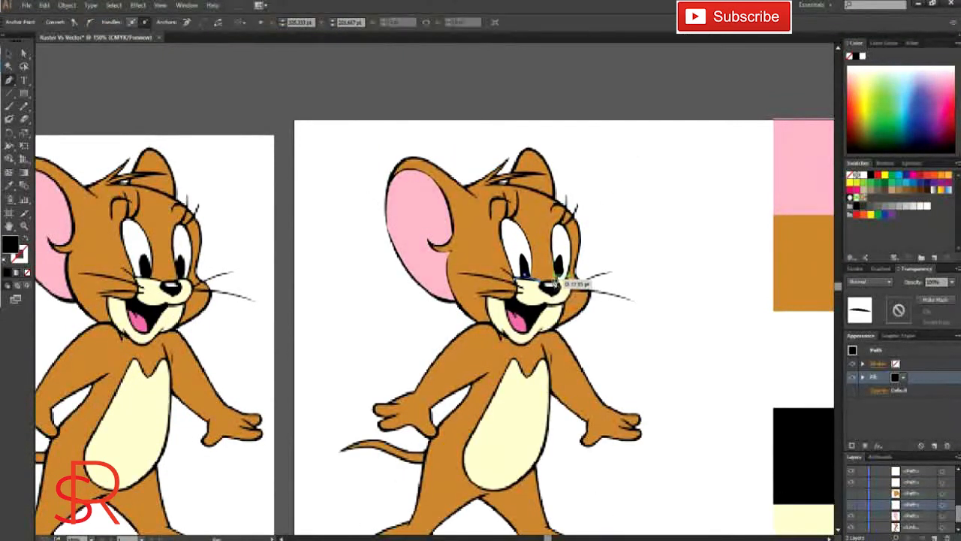
left_click_drag(563, 299, 544, 329)
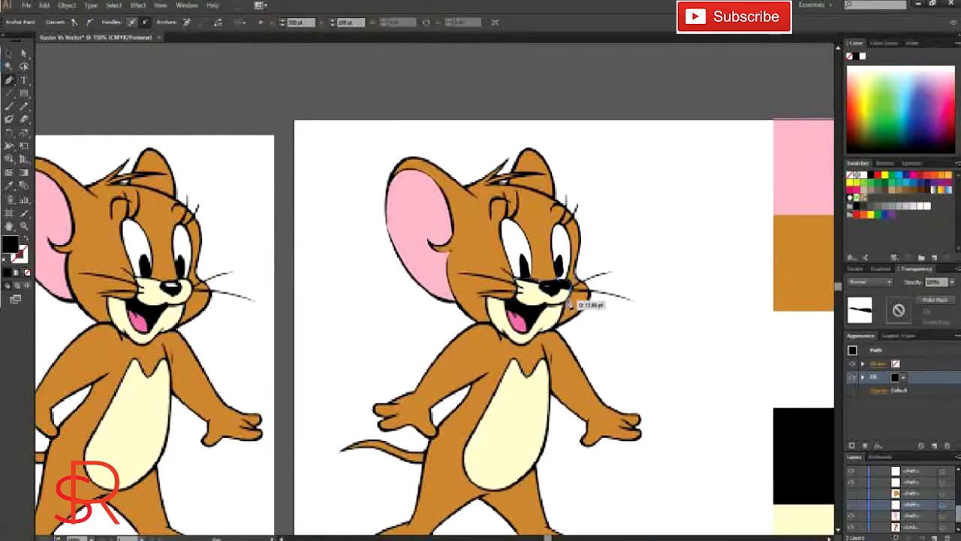
left_click_drag(519, 300, 521, 304)
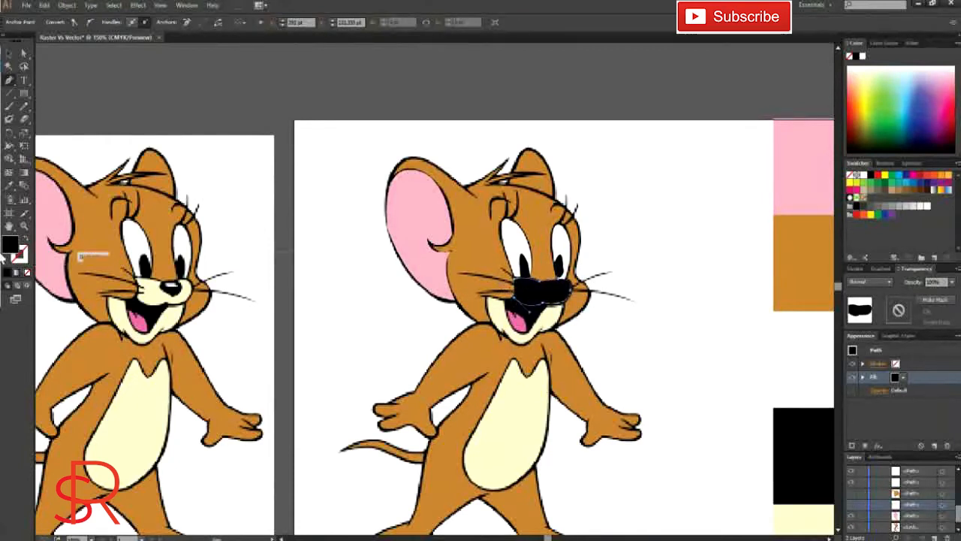
key("slash")
scroll(779, 309, "down", 1)
left_click(7, 187)
left_click(801, 499)
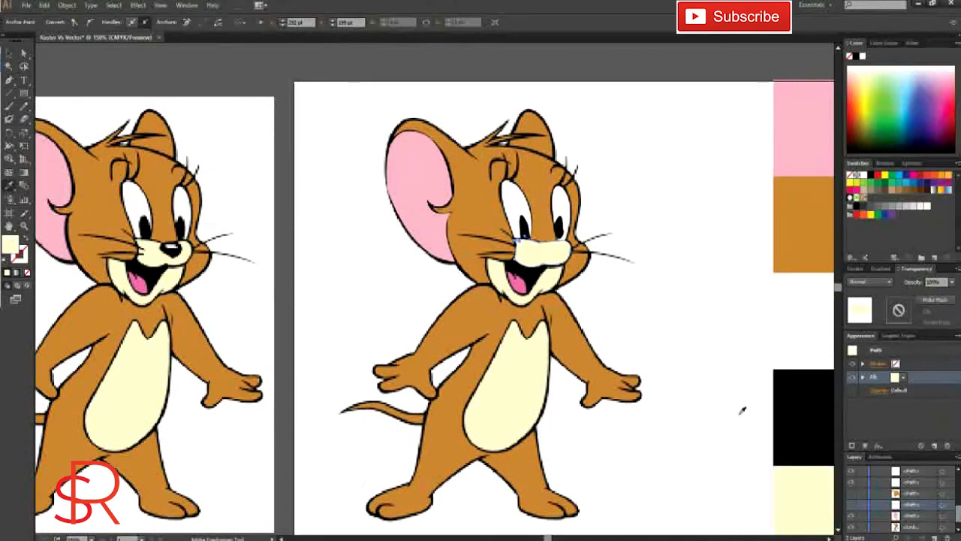
Step: Hide the cream muzzle shape, trace the nose as a closed Pen tool path, and fill it with sampled black
scroll(912, 503, "up", 5)
left_click(852, 494)
left_click(8, 80)
left_click(557, 239)
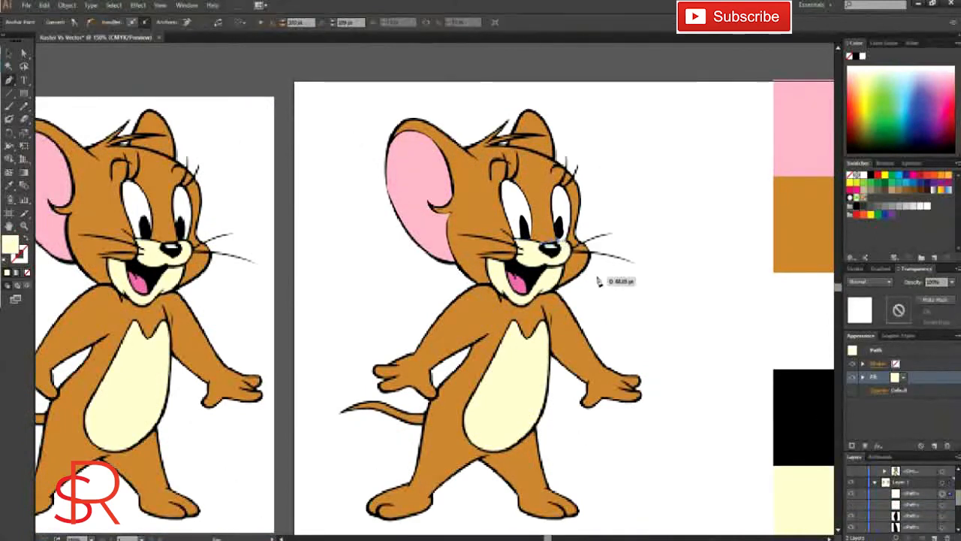
left_click(563, 257)
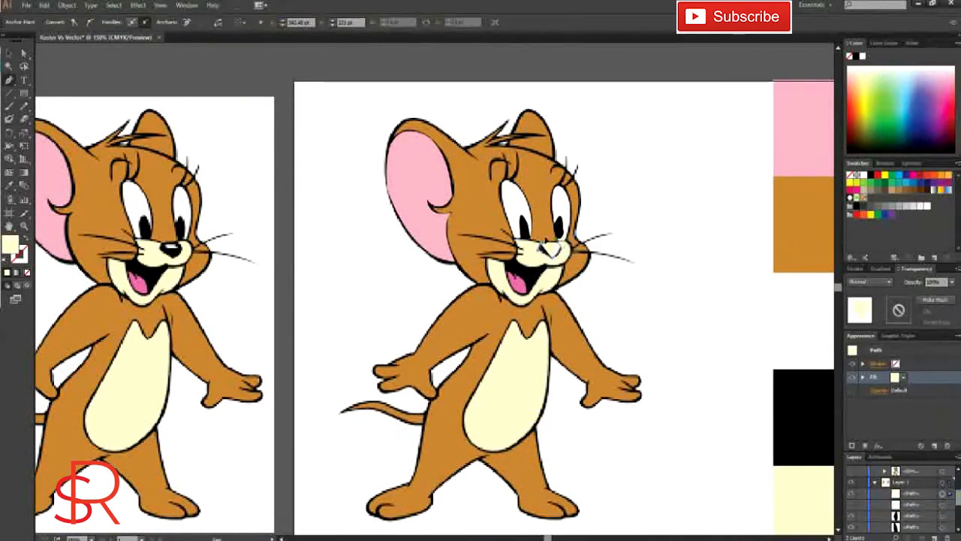
left_click(546, 242)
key("i")
left_click(559, 304)
key("v")
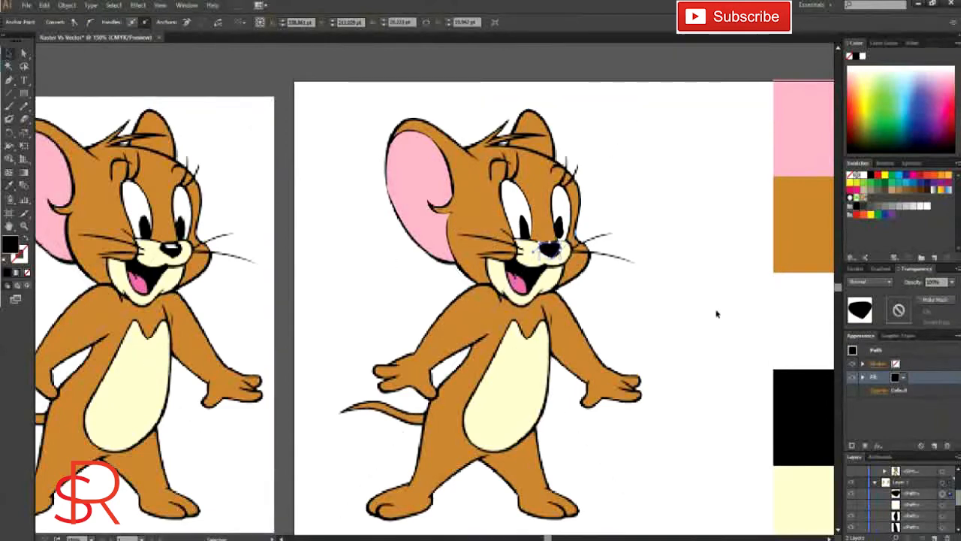
left_click(717, 313)
Step: Show the hidden muzzle and head shapes, and check the face by toggling the raster mouse's visibility
scroll(851, 493, "down", 5)
left_click_drag(851, 482, 851, 511)
scroll(852, 511, "down", 3)
left_click(851, 514)
left_click(851, 515)
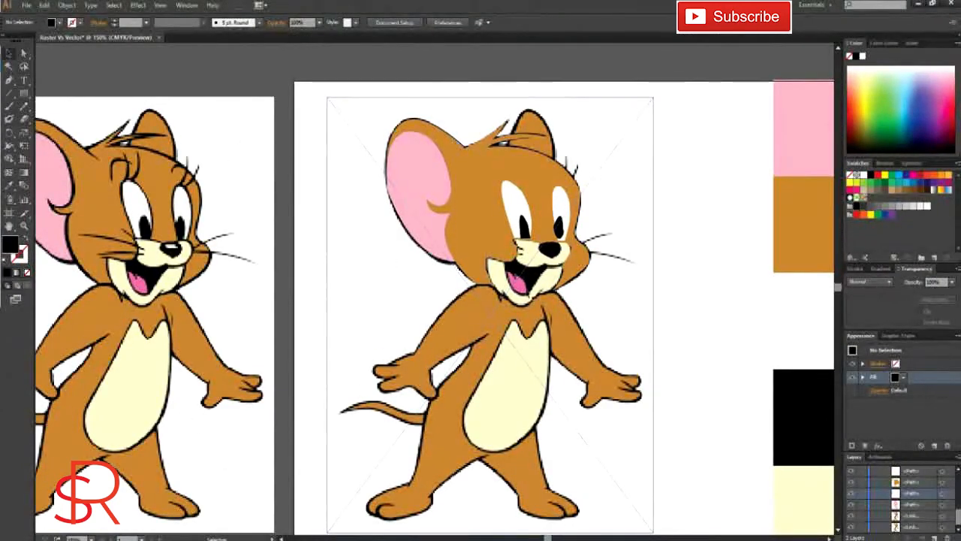
left_click(851, 515)
left_click(851, 515)
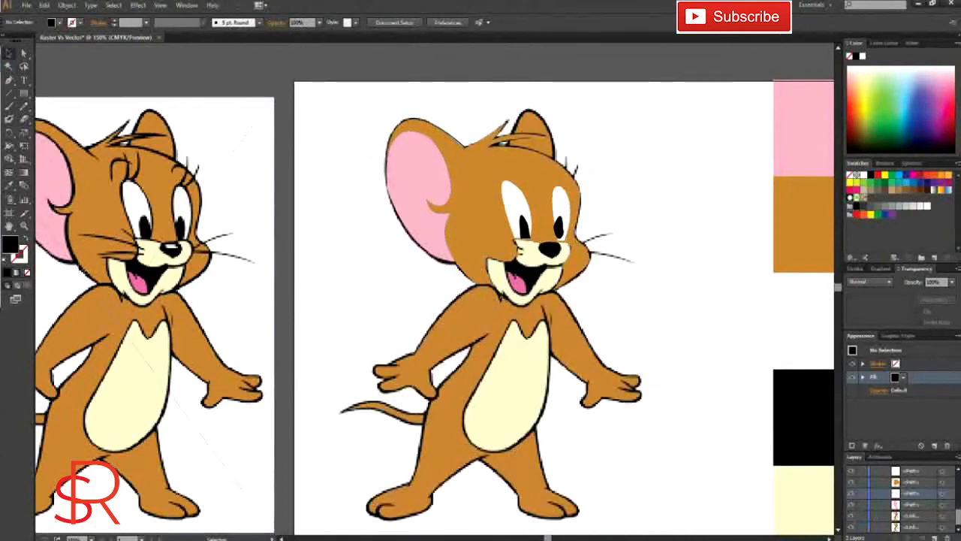
Step: Trace the chin area around the open mouth with the Pen tool and fill it with the sample square's cream
left_click(9, 80)
left_click(502, 295)
left_click_drag(522, 305, 541, 299)
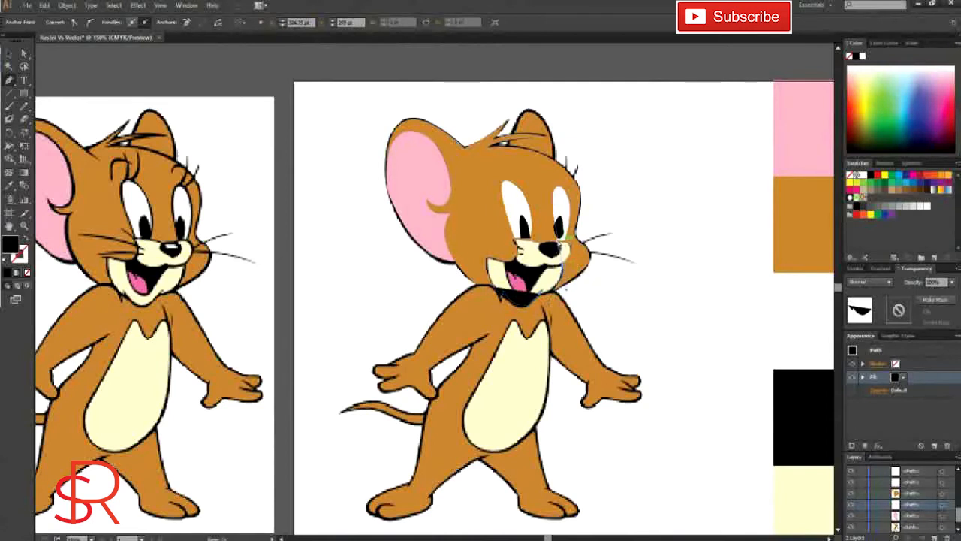
left_click(550, 253)
key("/")
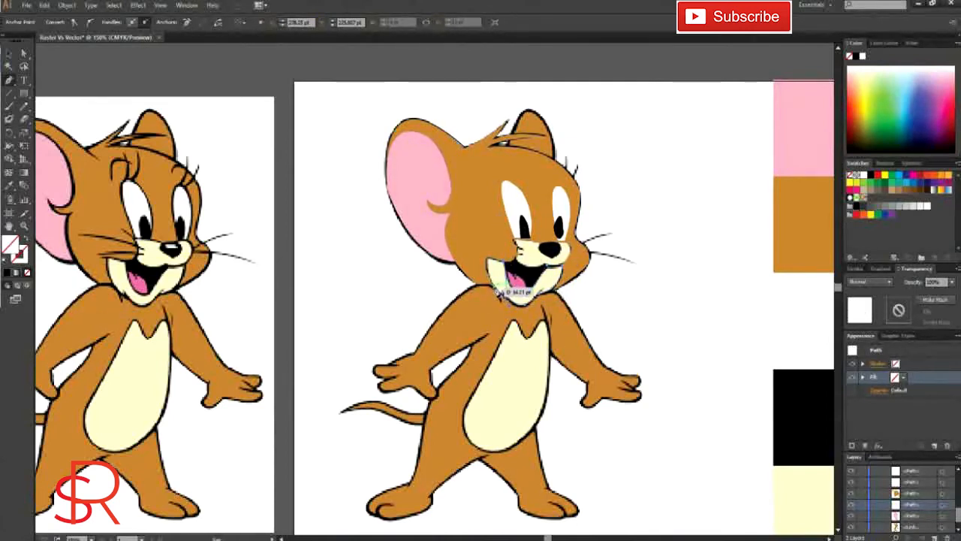
key("i")
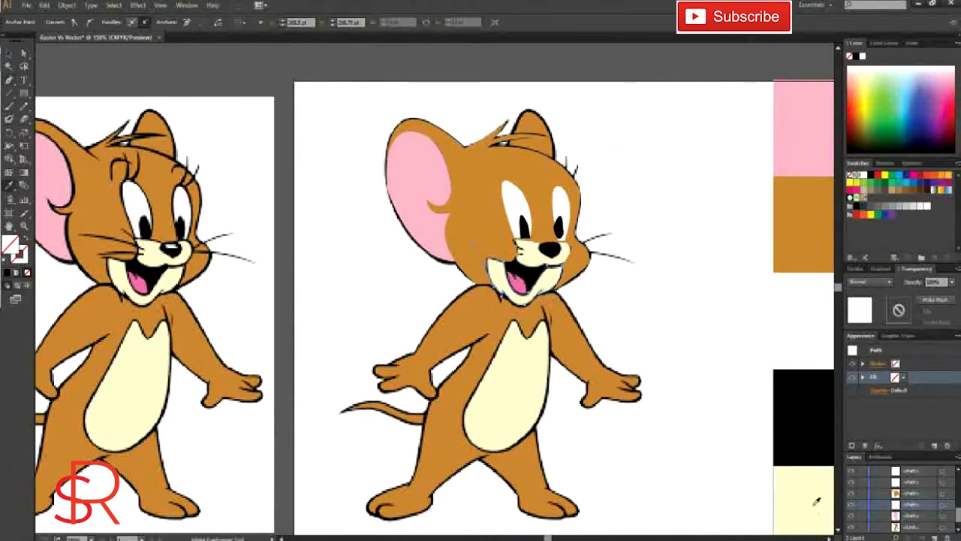
left_click(815, 506)
Step: Trace the open mouth with the Pen tool, removing the fill while drawing, and fill the closed path with sampled black
key("p")
left_click(512, 262)
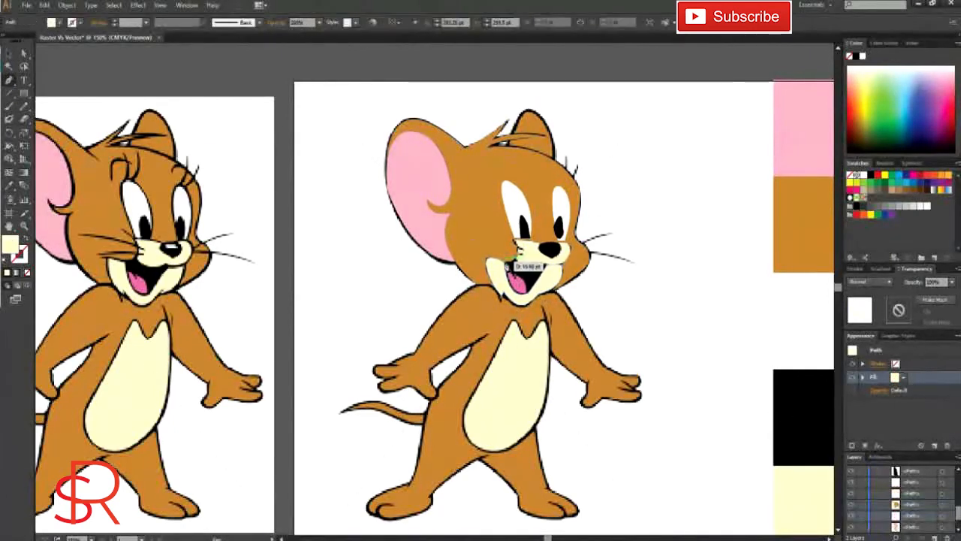
left_click(496, 263)
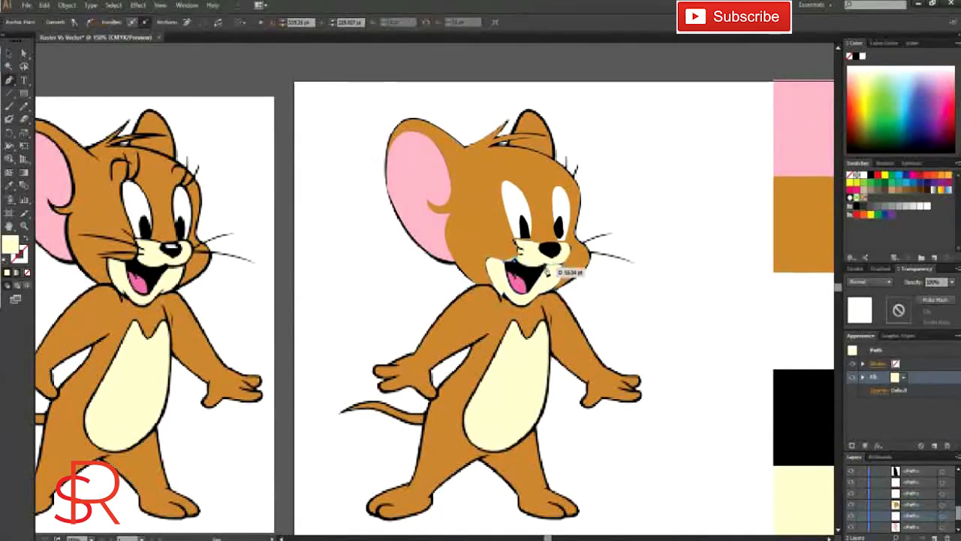
left_click(27, 274)
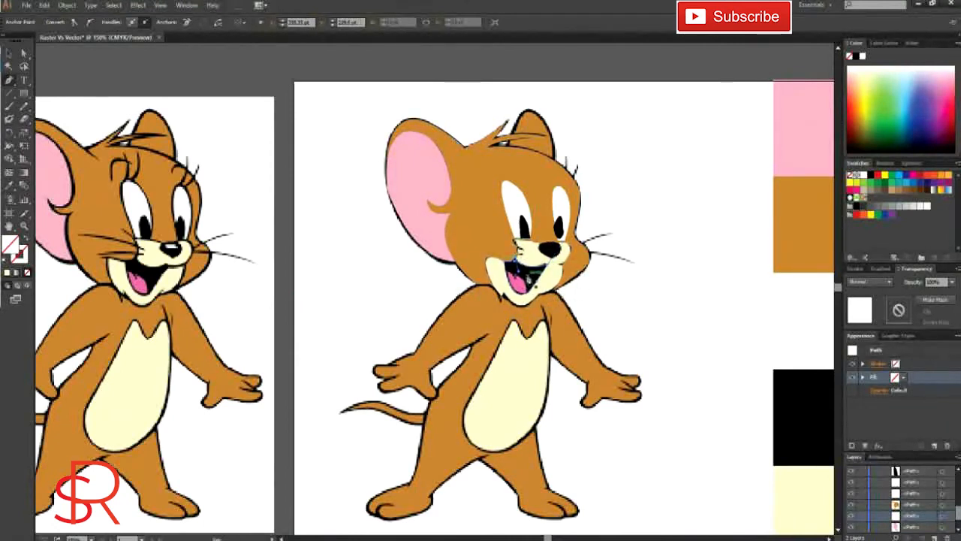
left_click(9, 188)
left_click(533, 284)
Step: Hide the black mouth shape, trace the tongue with the Pen tool, fill it with the reference mouse's tongue pink, and show the mouth again
scroll(891, 506, "up", 5)
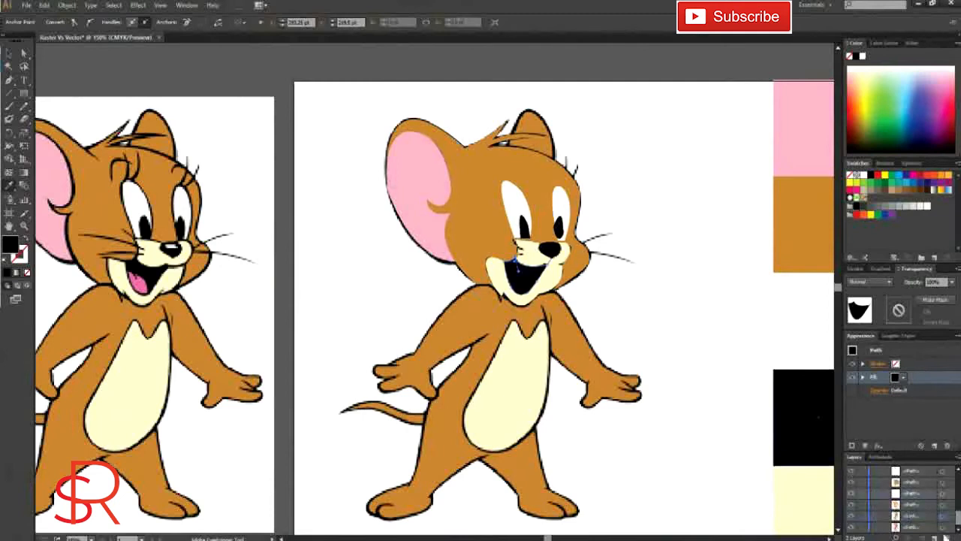
left_click(851, 494)
left_click(9, 81)
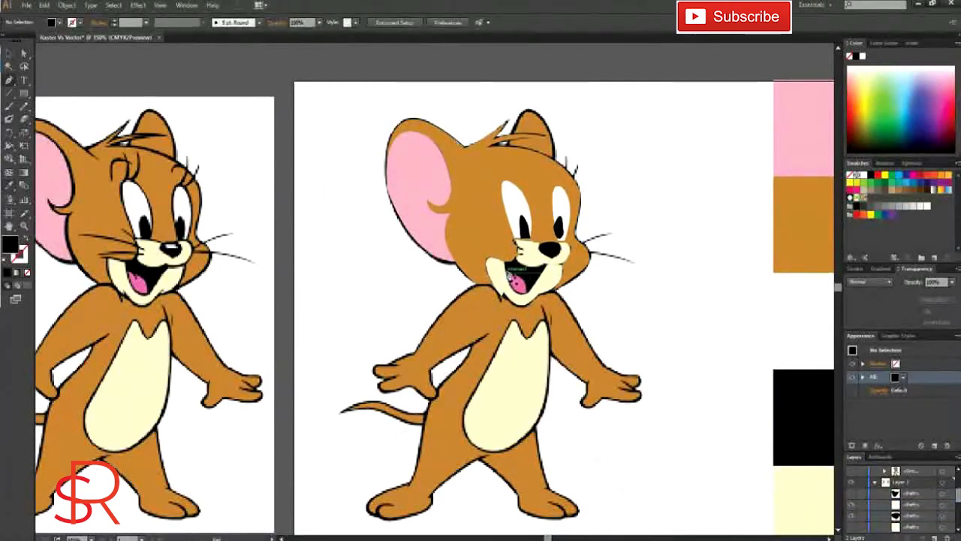
left_click(508, 271)
left_click_drag(513, 274, 516, 275)
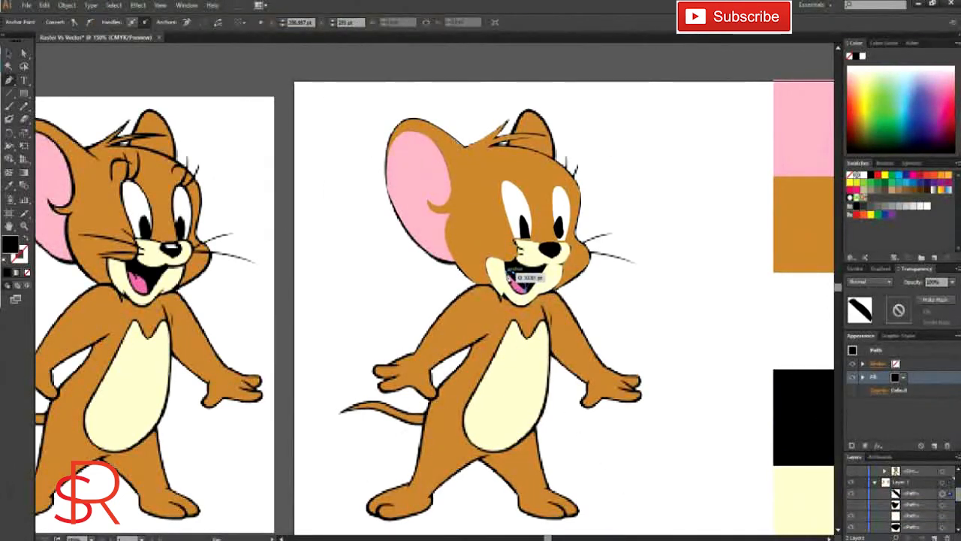
left_click_drag(488, 243, 492, 246)
key("i")
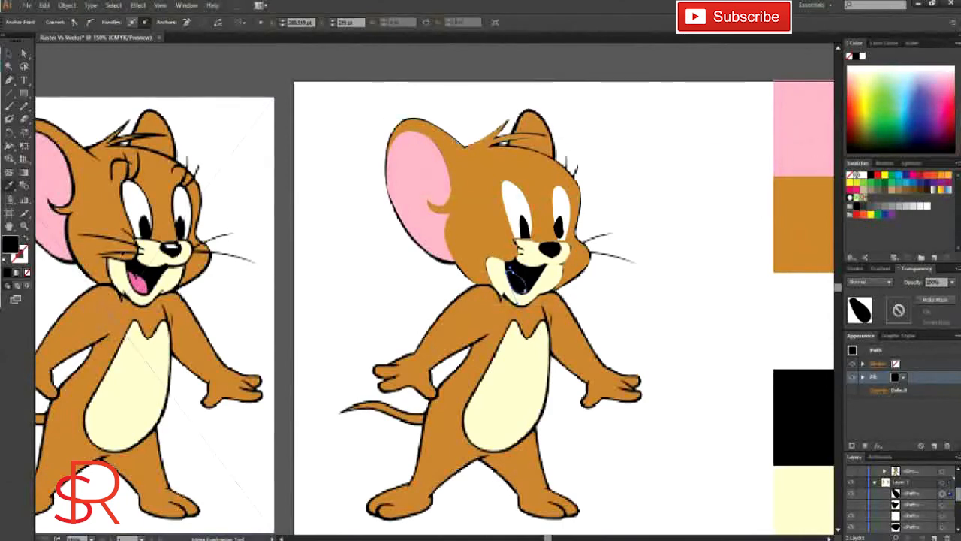
left_click(138, 283)
key("v")
left_click(705, 237)
scroll(678, 269, "down", 1)
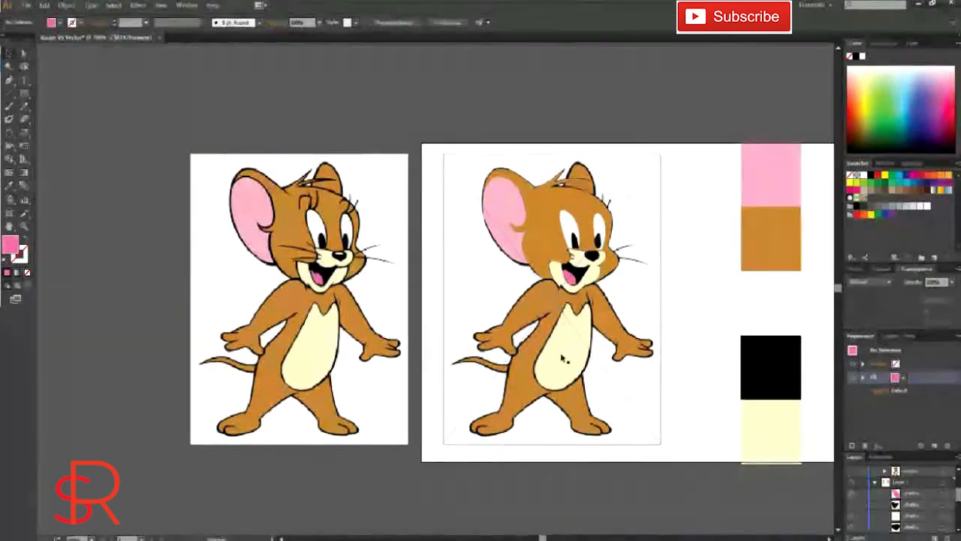
Step: Trace the body outline including arms, legs and feet as a closed, unfilled Pen tool path, and fill it with the sample square's brown
key("p")
left_click(560, 290)
left_click_drag(523, 292, 491, 321)
left_click(524, 292)
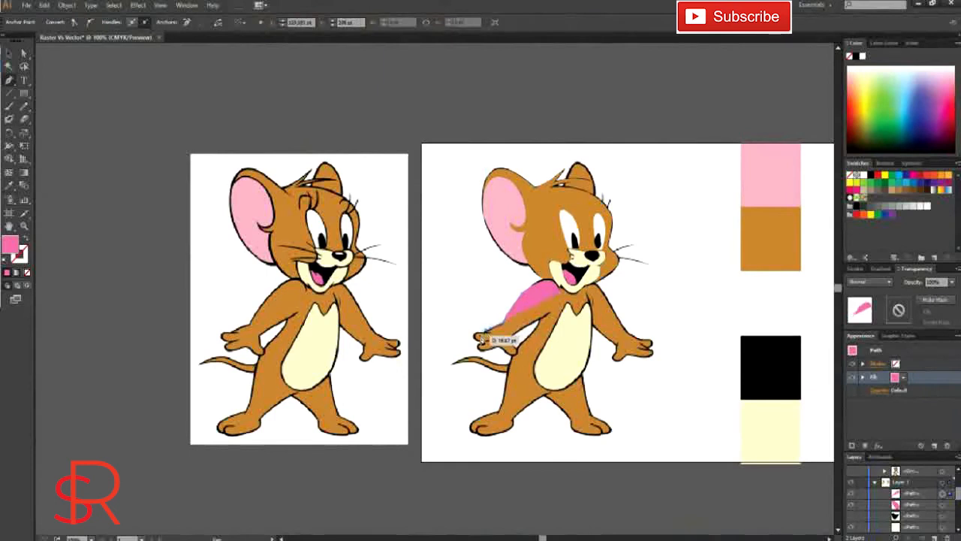
key("v")
left_click(487, 335)
left_click(493, 338)
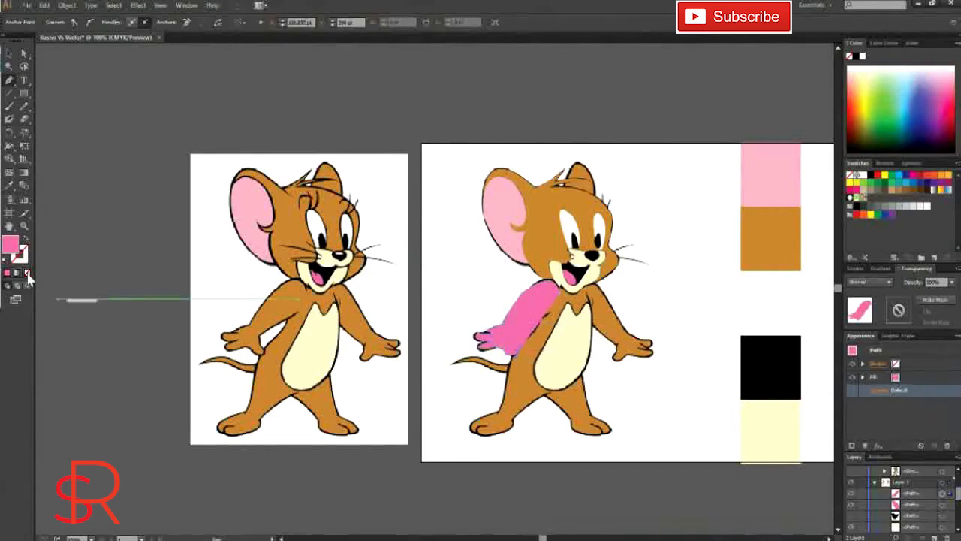
key("Delete")
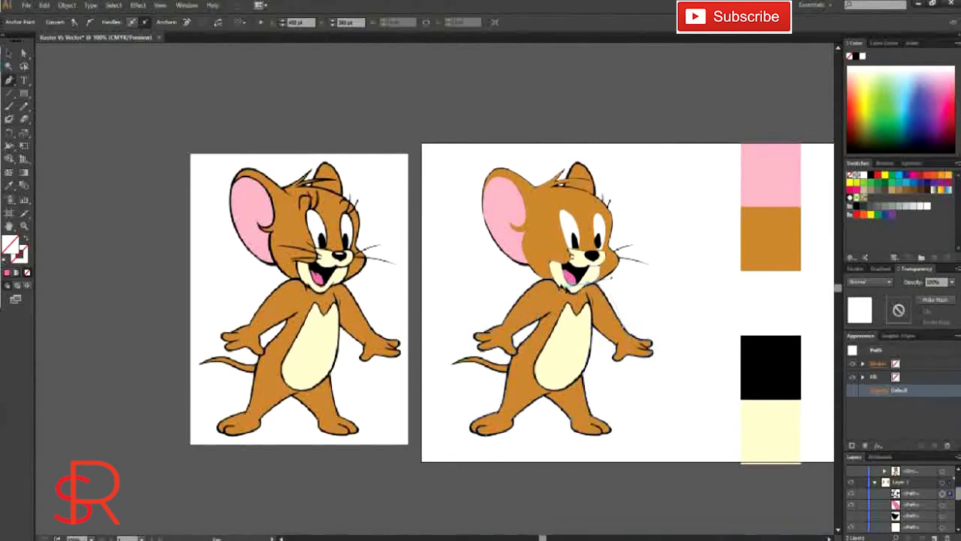
left_click(561, 280)
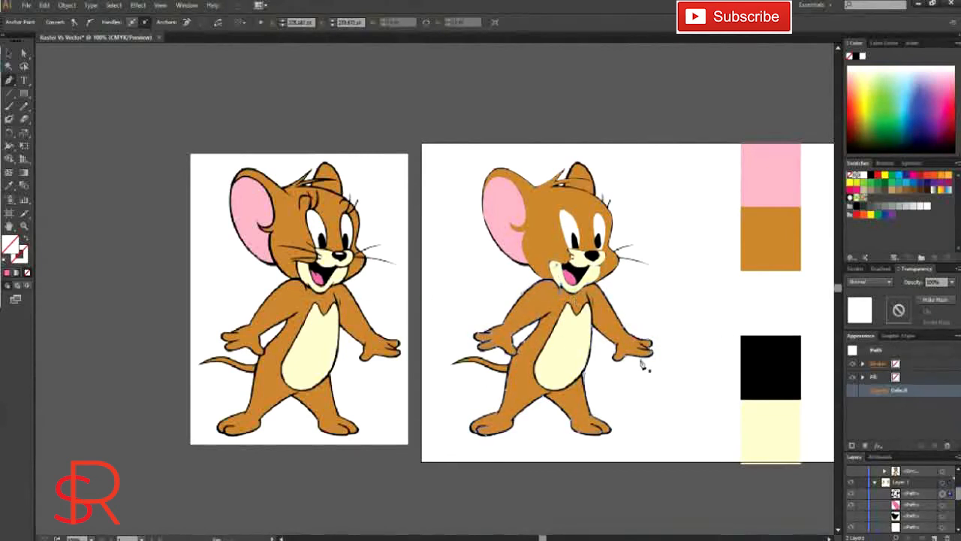
key("i")
left_click(775, 231)
Step: Hide the body shape, trace the belly patch as a closed Pen tool path, and fill it with the sample square's cream
key("ctrl+3")
key("p")
left_click(576, 314)
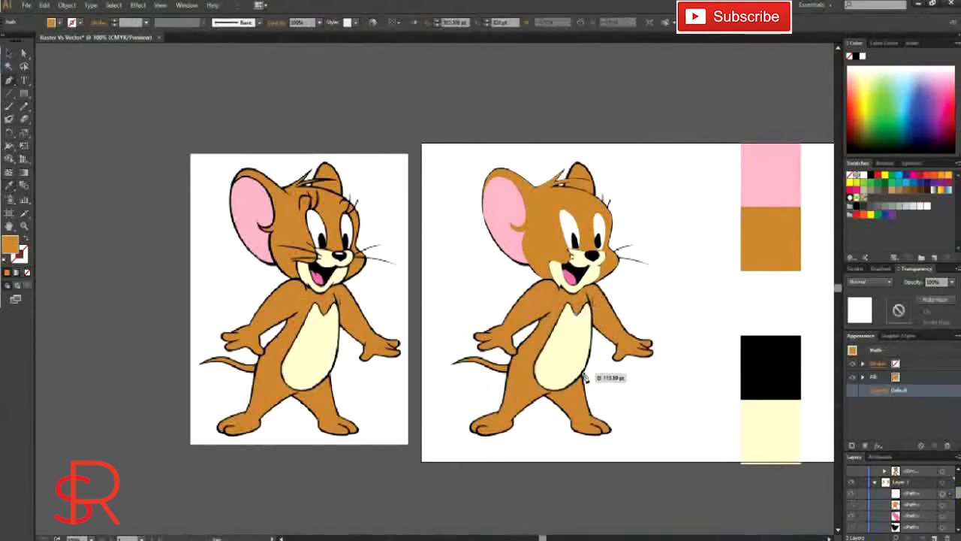
left_click(589, 298)
left_click(568, 388)
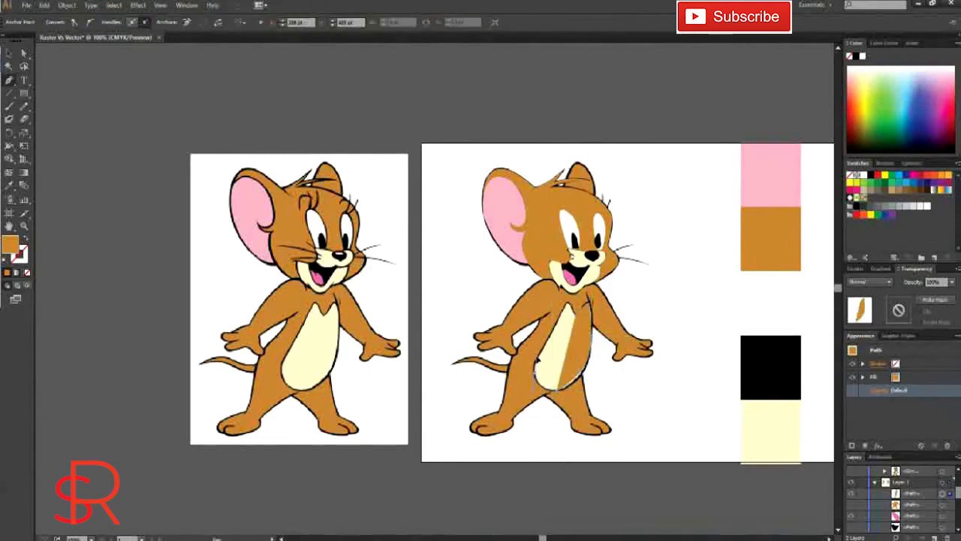
left_click(536, 366)
left_click(9, 54)
key("i")
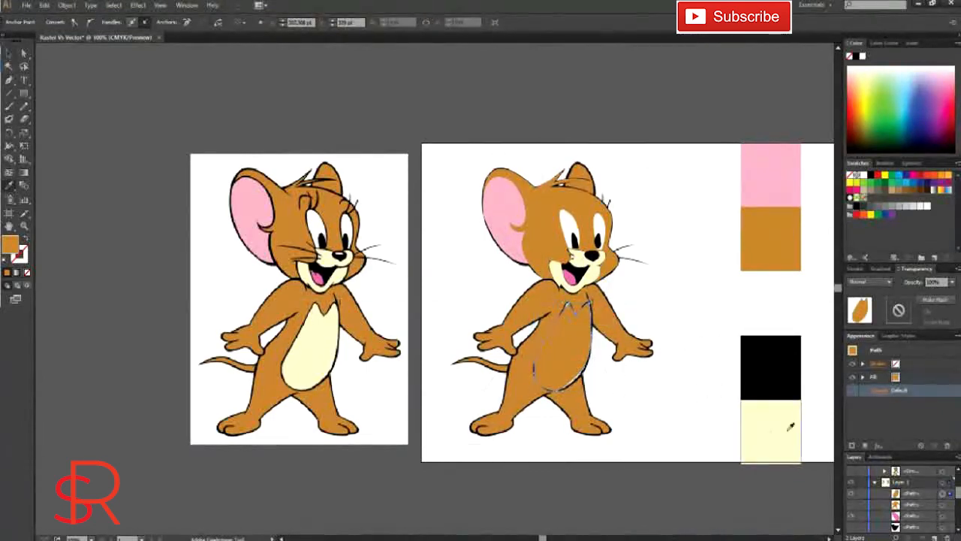
left_click(790, 428)
key("v")
left_click(689, 348)
Step: Trace the smaller far ear on top of the head as a closed Pen tool path and fill it with the body's brown
scroll(688, 347, "down", 1)
scroll(530, 341, "up", 2)
left_click_drag(521, 308, 448, 293)
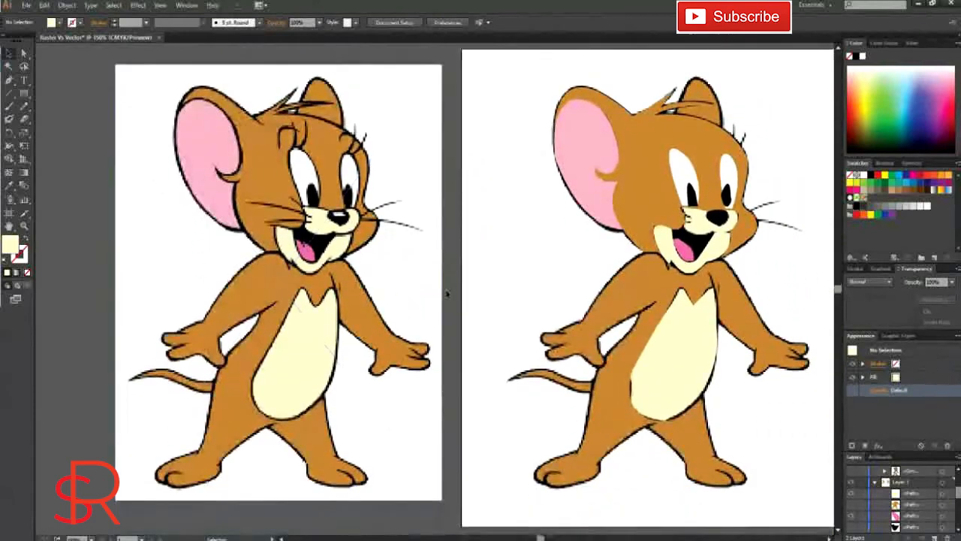
scroll(857, 523, "down", 5)
left_click(9, 80)
left_click(677, 113)
left_click_drag(696, 76, 706, 81)
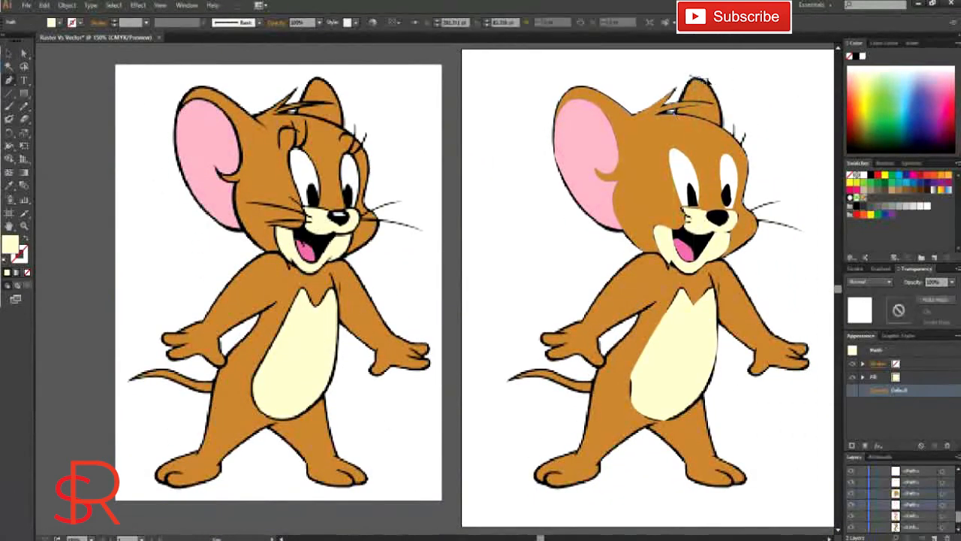
left_click(723, 126)
left_click_drag(678, 113, 672, 116)
left_click(9, 186)
left_click(648, 266)
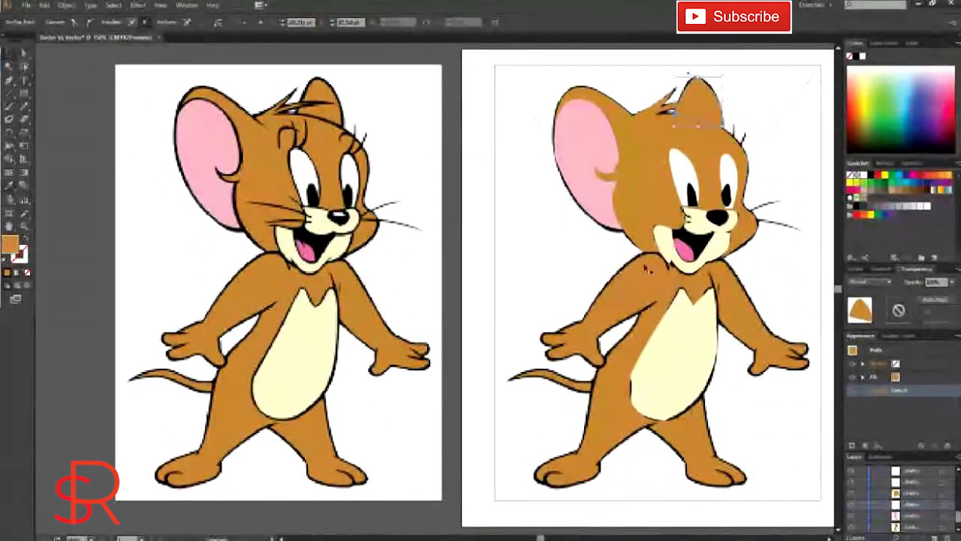
Step: Bring the brown head shape to the front and send the far ear shape to the back
key("v")
left_click(666, 107)
right_click(662, 111)
mouse_move(699, 317)
left_click(610, 321)
right_click(677, 88)
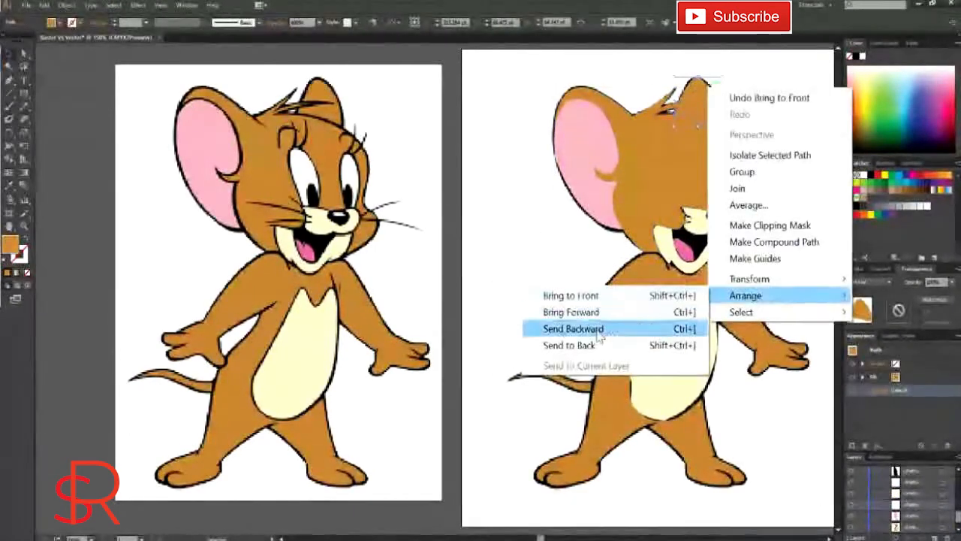
left_click(578, 346)
Step: Send the brown head shape backward in the stacking order, behind the eyes and other facial features
left_click_drag(857, 499, 852, 517)
scroll(868, 514, "down", 1)
scroll(871, 512, "up", 5)
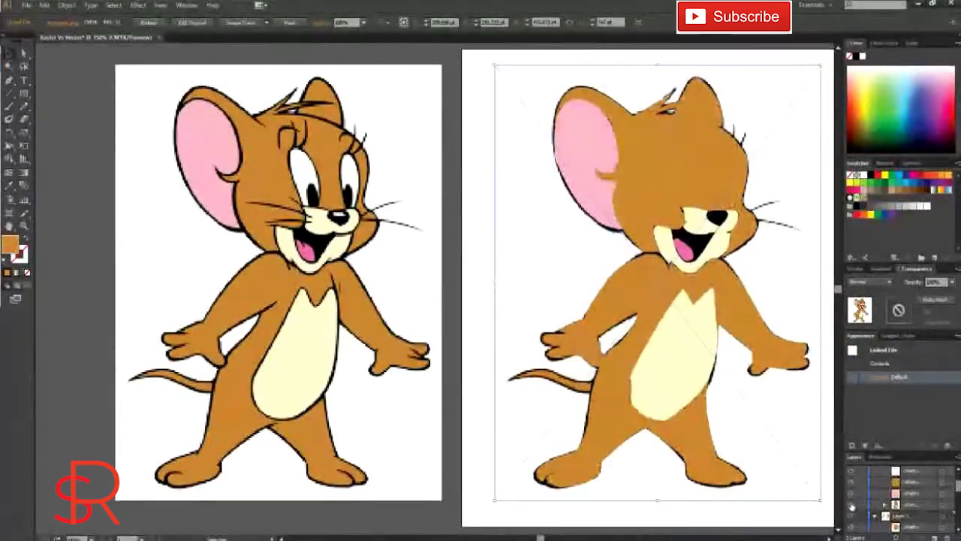
scroll(894, 492, "down", 2)
scroll(920, 513, "up", 2)
left_click(655, 150)
right_click(654, 154)
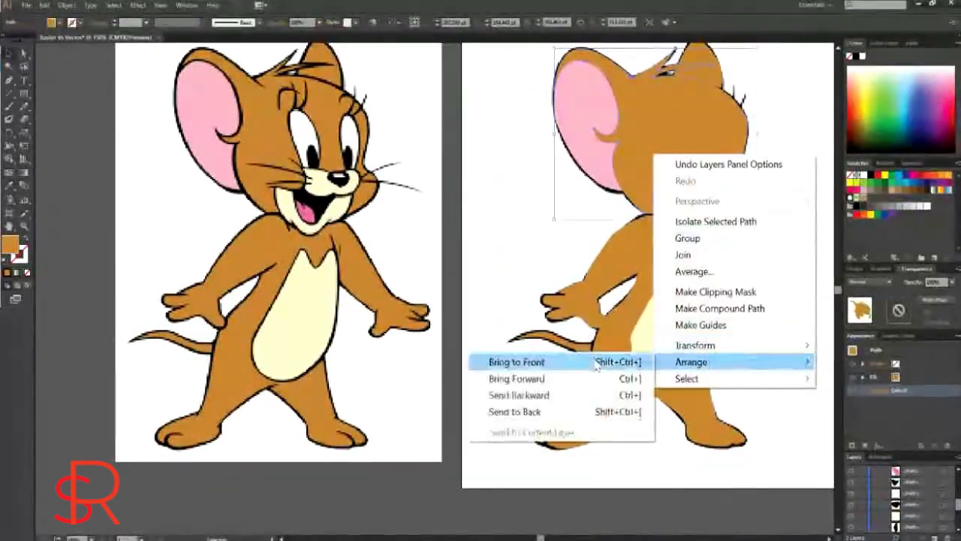
left_click(520, 395)
right_click(651, 165)
mouse_move(692, 374)
left_click(515, 405)
left_click(773, 402)
Step: Hide the reference mouse image beneath the tracing so only the redrawn vector shapes are displayed
left_click(851, 483)
left_click(852, 483)
scroll(864, 496, "down", 5)
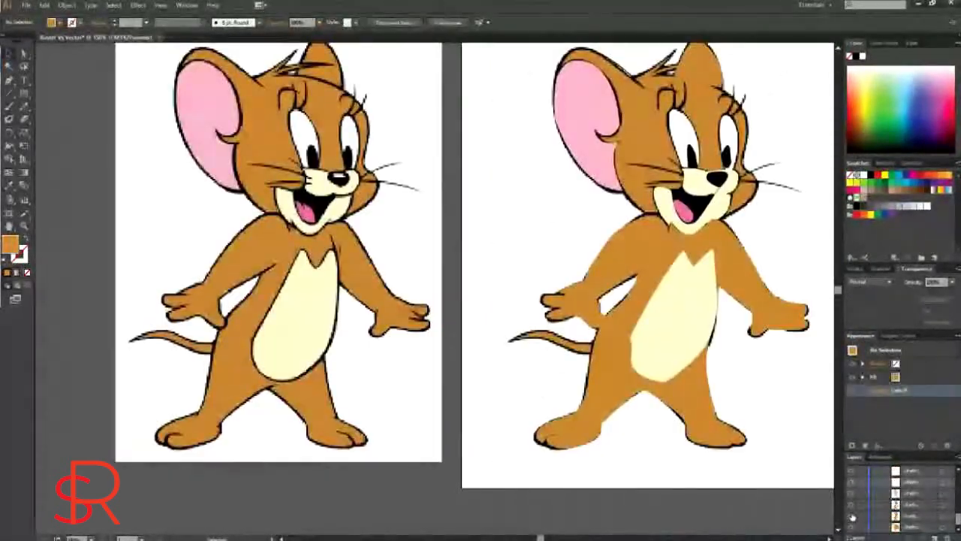
left_click(852, 504)
left_click_drag(612, 309, 584, 329)
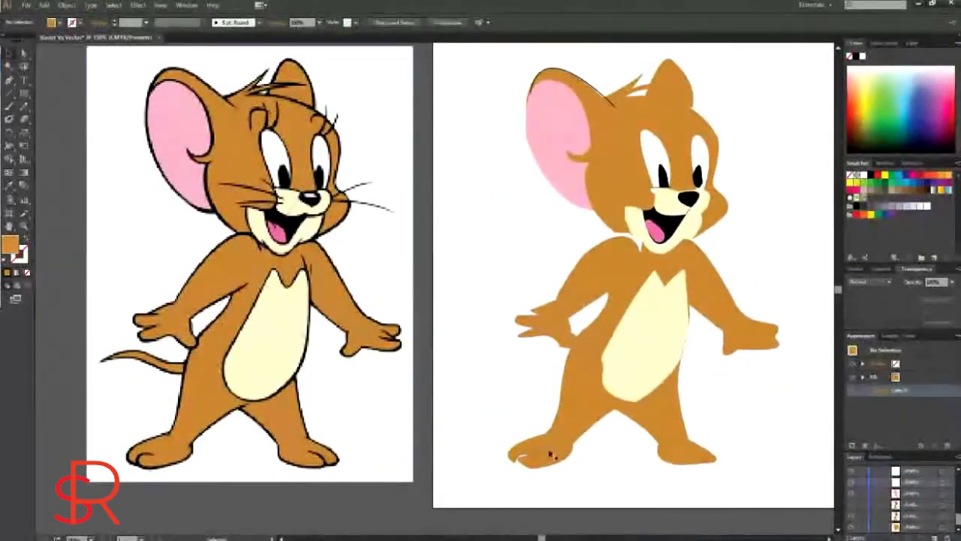